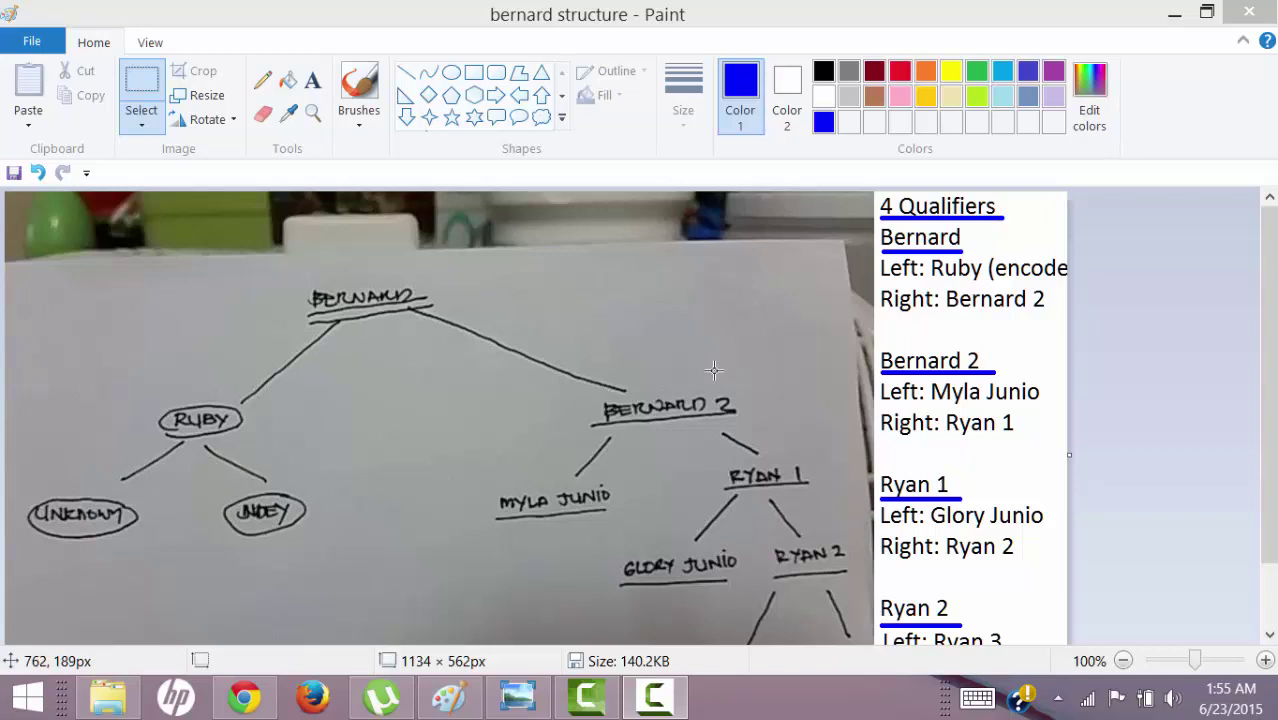
# Pick June 22, 2015 from the DateDeposited calendar so the field reads 06/22/2015.
pyautogui.moveTo(1268, 334)
pyautogui.mouseDown()
pyautogui.moveTo(1266, 410)
pyautogui.moveTo(1274, 324)
pyautogui.mouseUp()
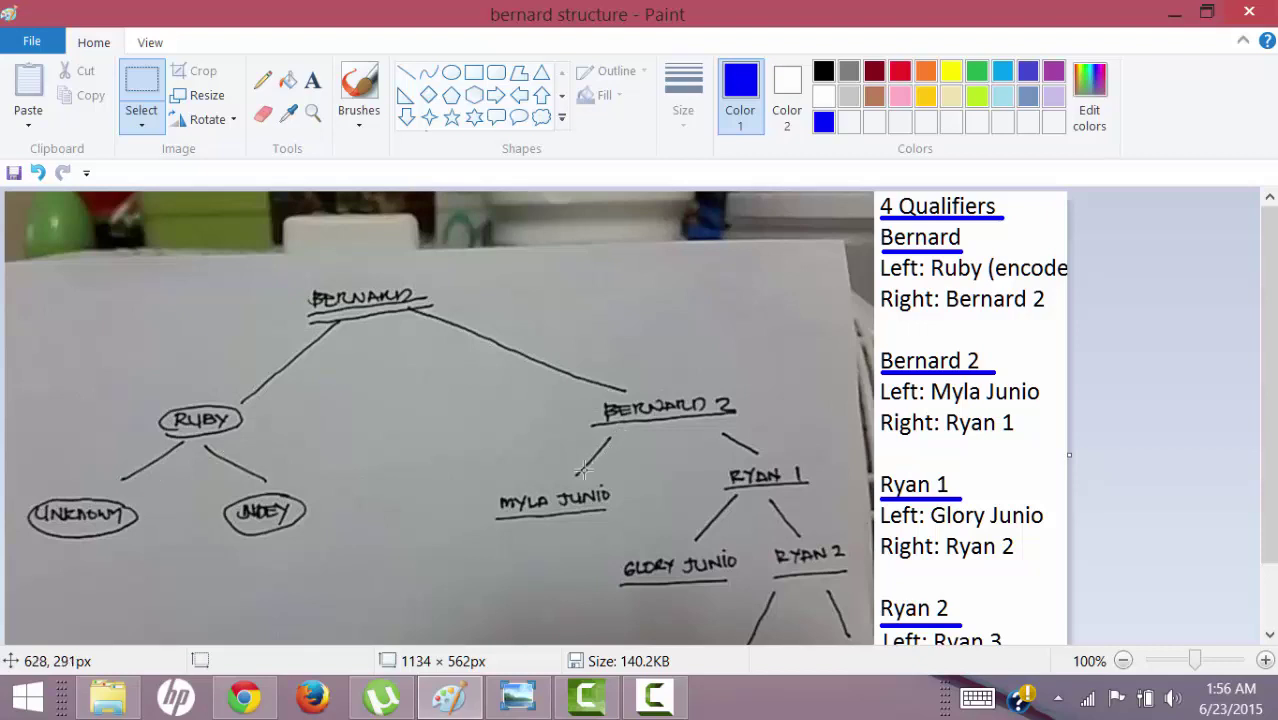
pyautogui.moveTo(1268, 317); pyautogui.dragTo(1268, 380)
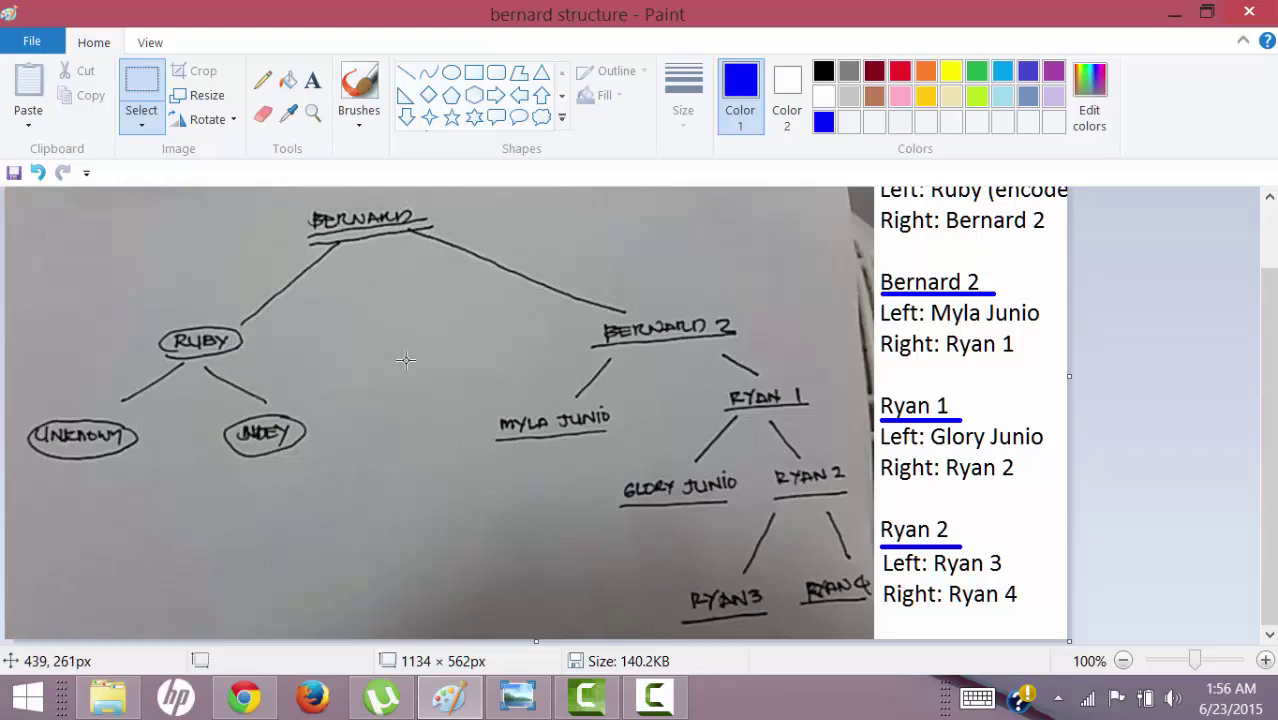
pyautogui.scroll(2, 340, 300)
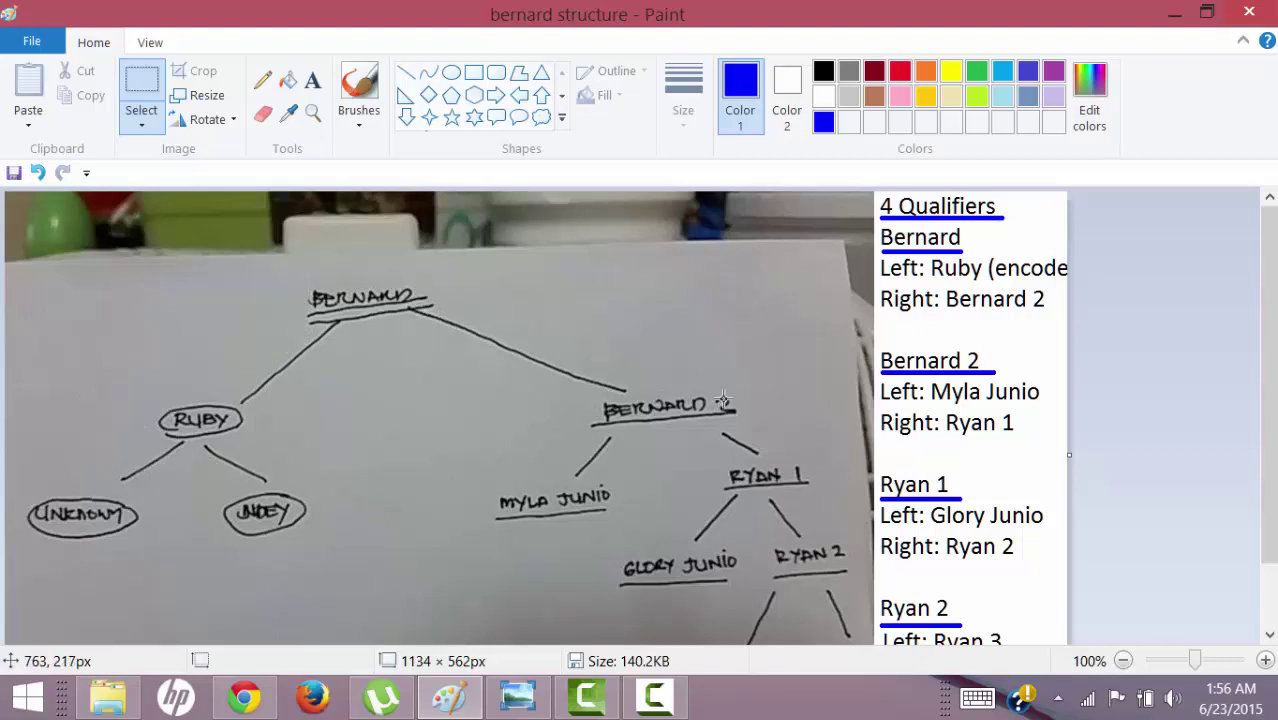
pyautogui.scroll(-2, 763, 514)
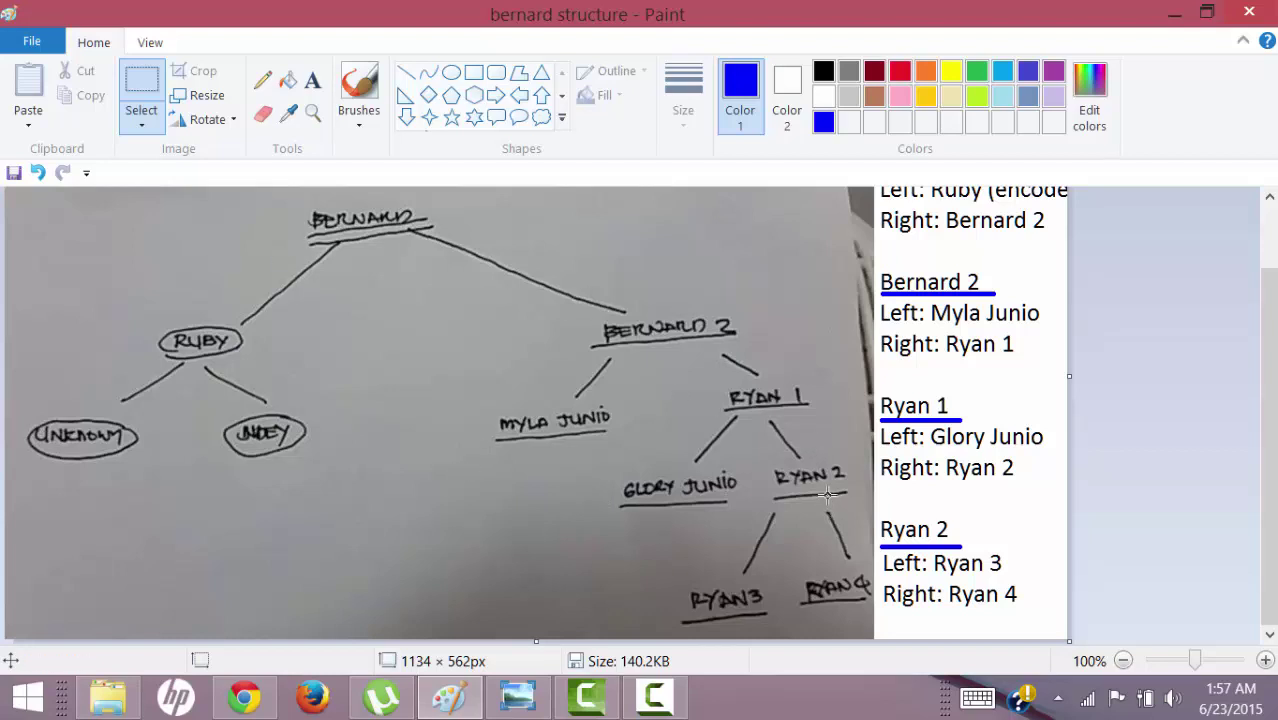
pyautogui.scroll(2, 612, 520)
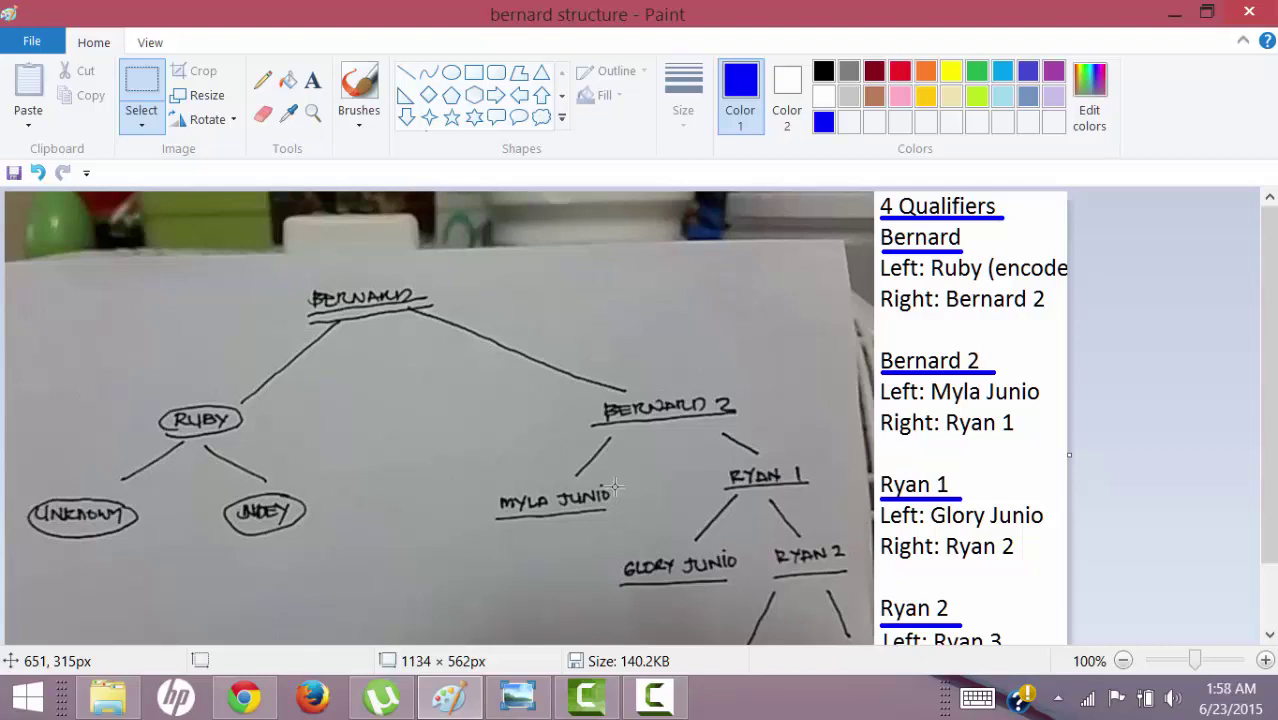
pyautogui.click(655, 700)
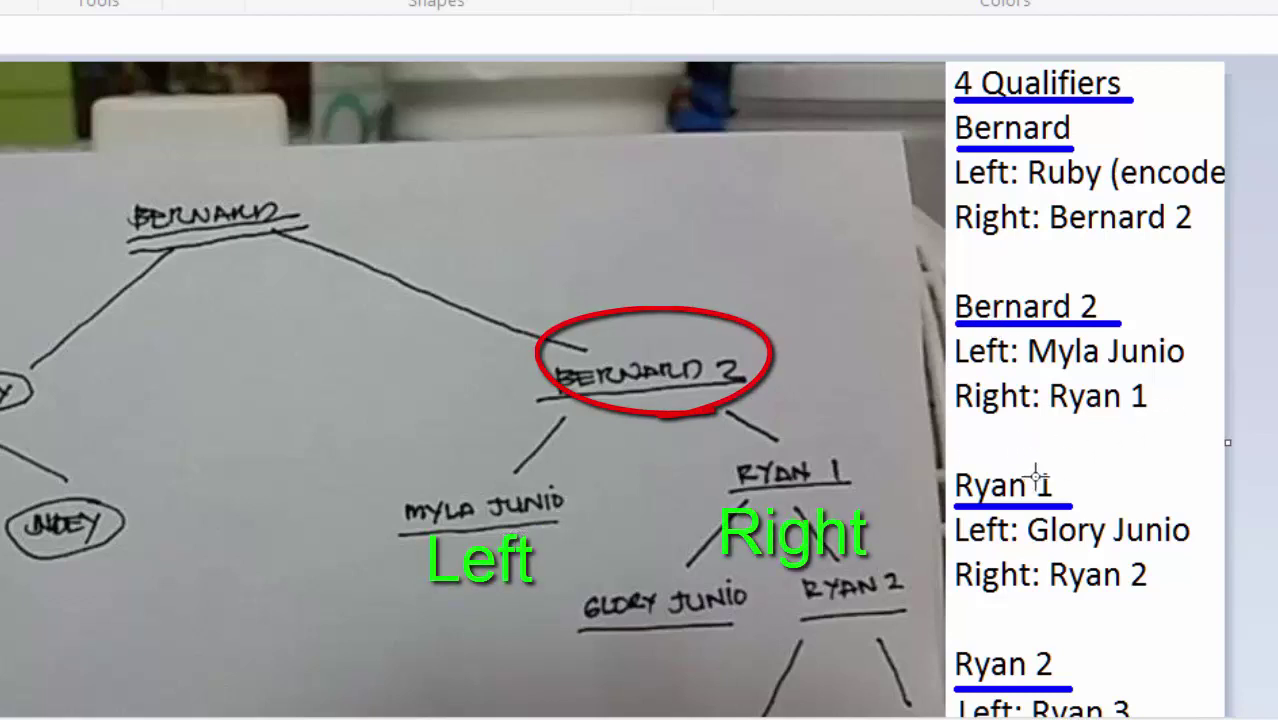
pyautogui.scroll(-2, 1040, 480)
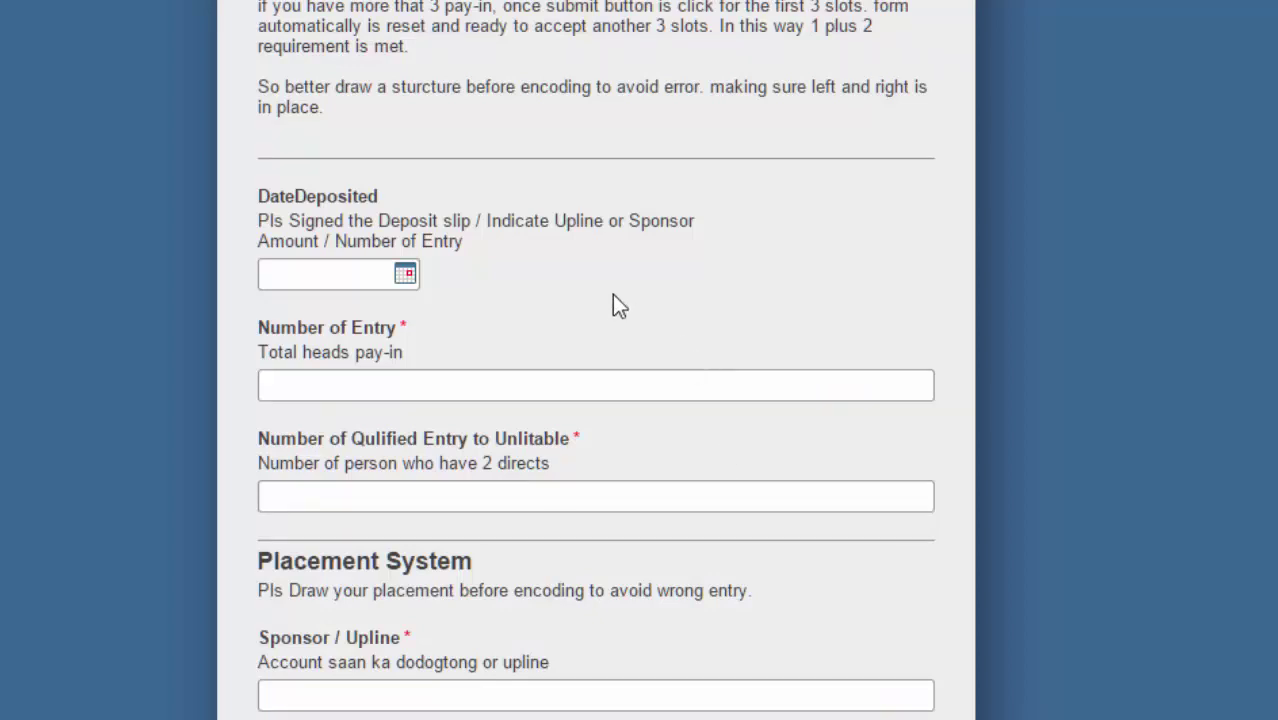
pyautogui.scroll(3, 614, 297)
pyautogui.scroll(-3, 565, 347)
pyautogui.click(409, 279)
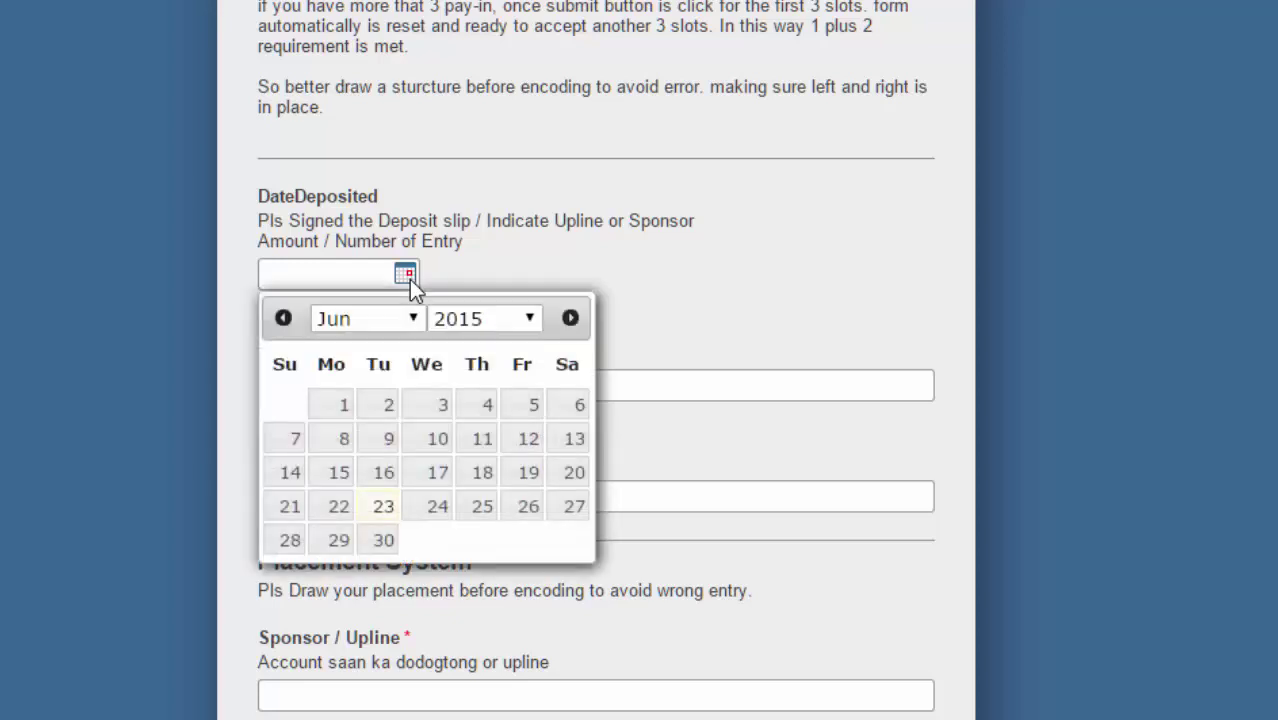
pyautogui.click(342, 508)
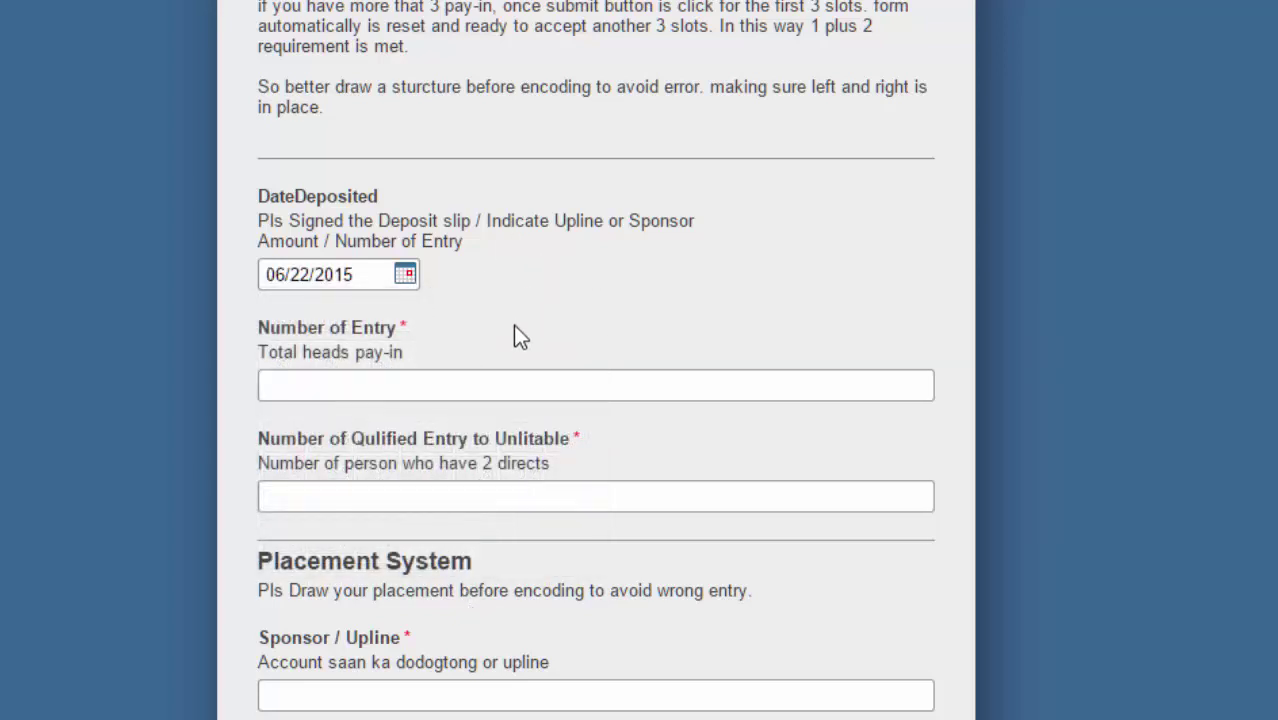
pyautogui.click(391, 386)
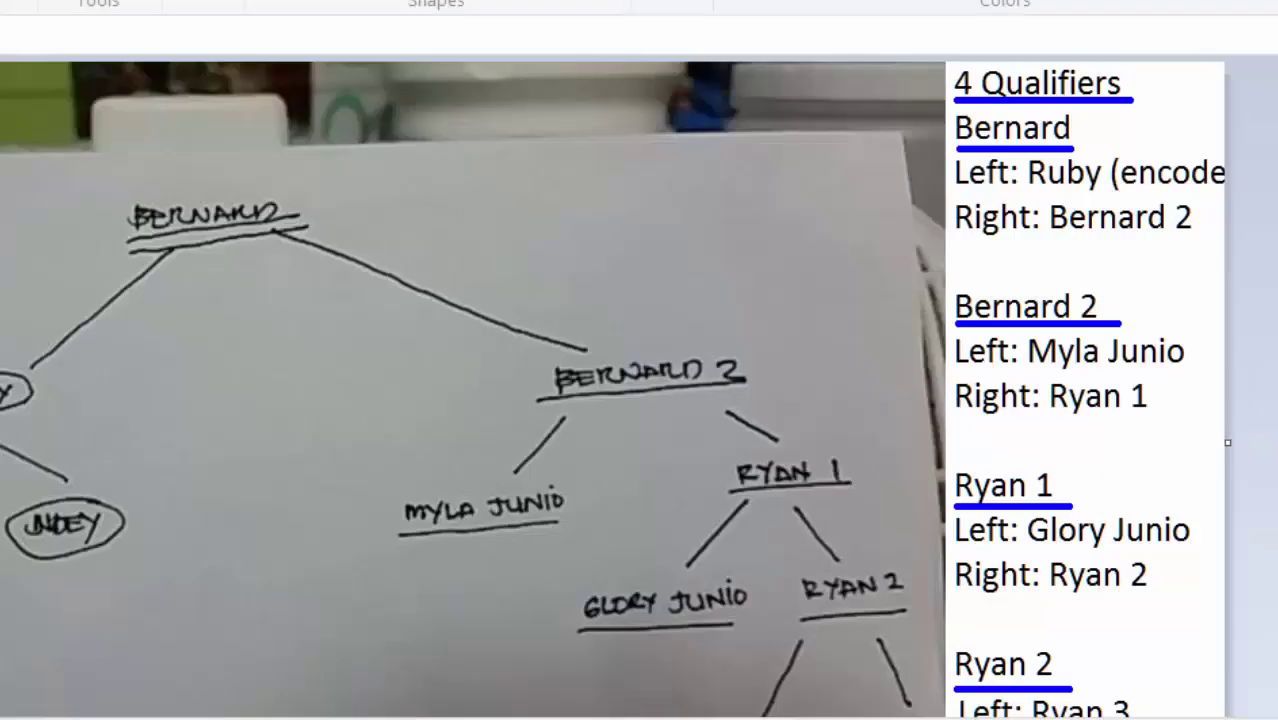
pyautogui.scroll(-2, 242, 200)
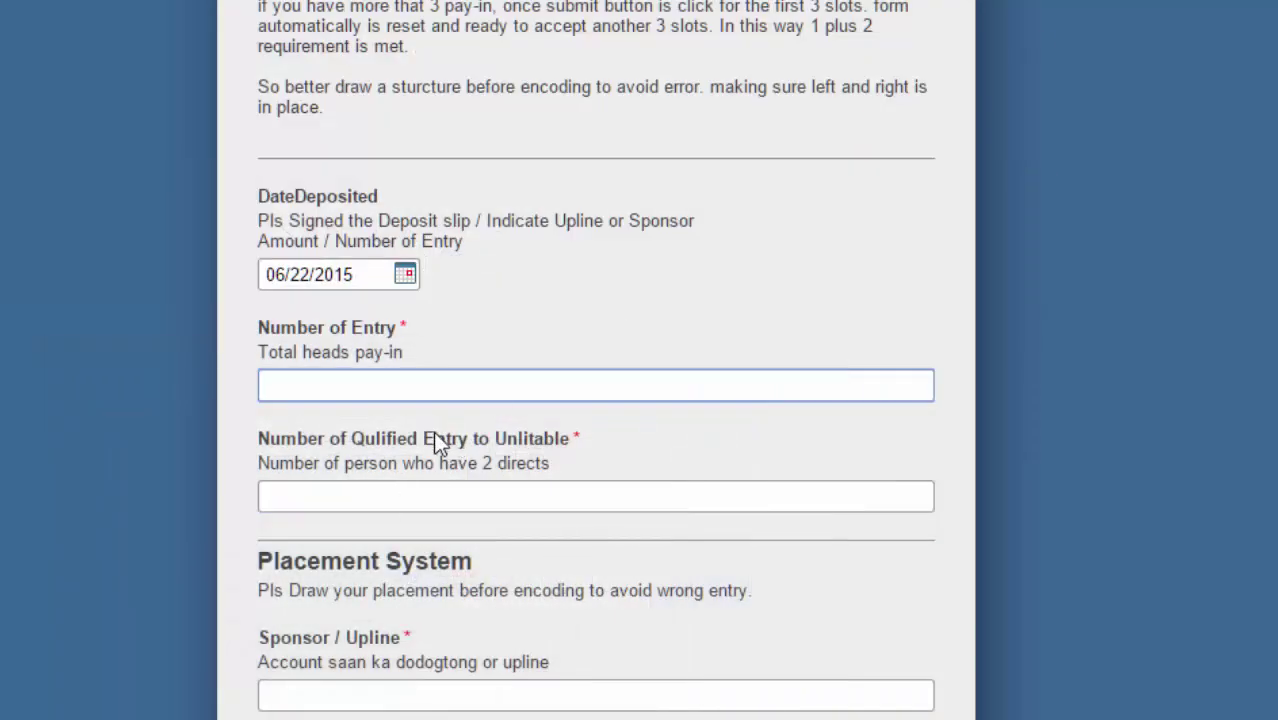
# Enter 8 for Number of Entry and 4 for Number of Qulified Entry to Unlitable.
pyautogui.write('8')
pyautogui.click(416, 495)
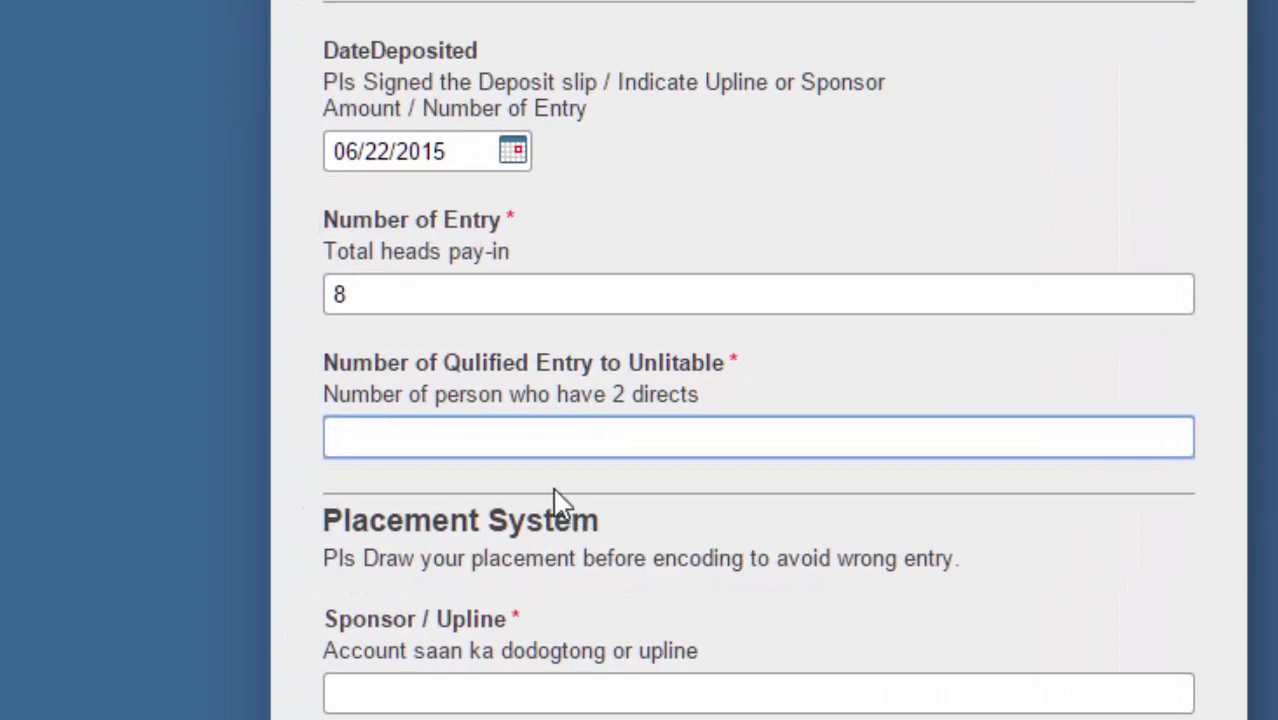
pyautogui.click(682, 718)
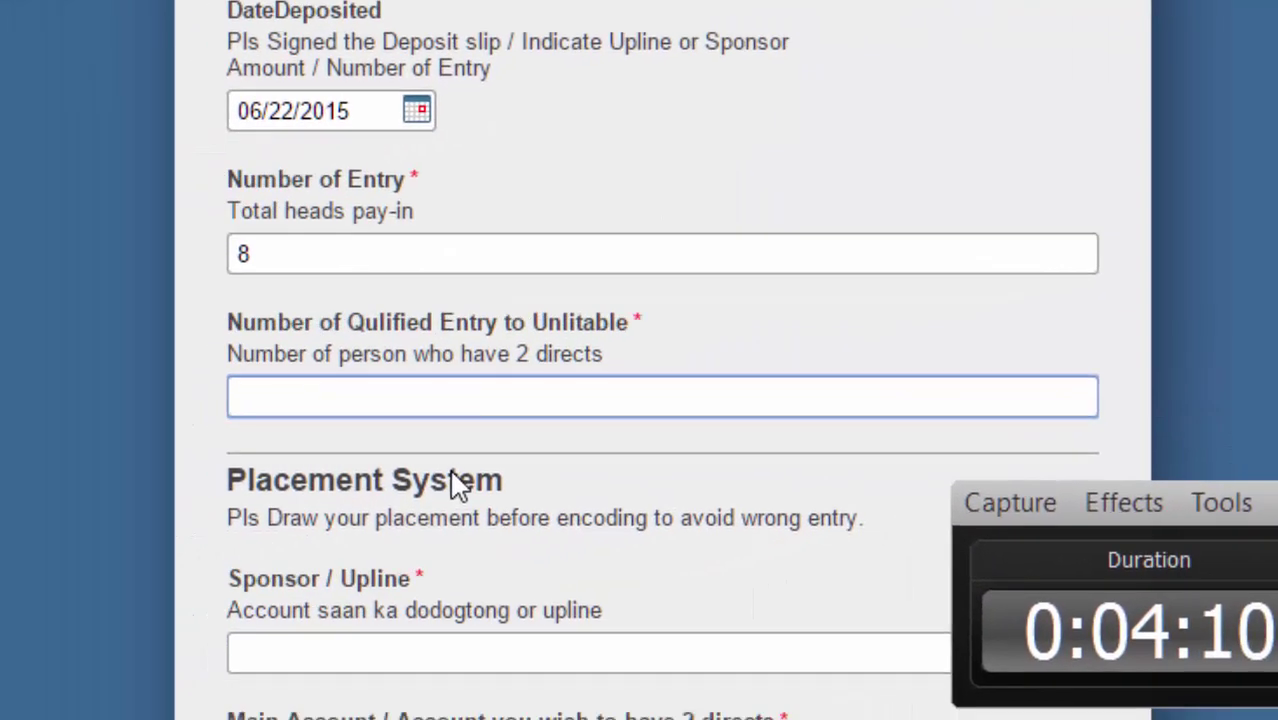
pyautogui.write('4')
pyautogui.scroll(-5, 531, 494)
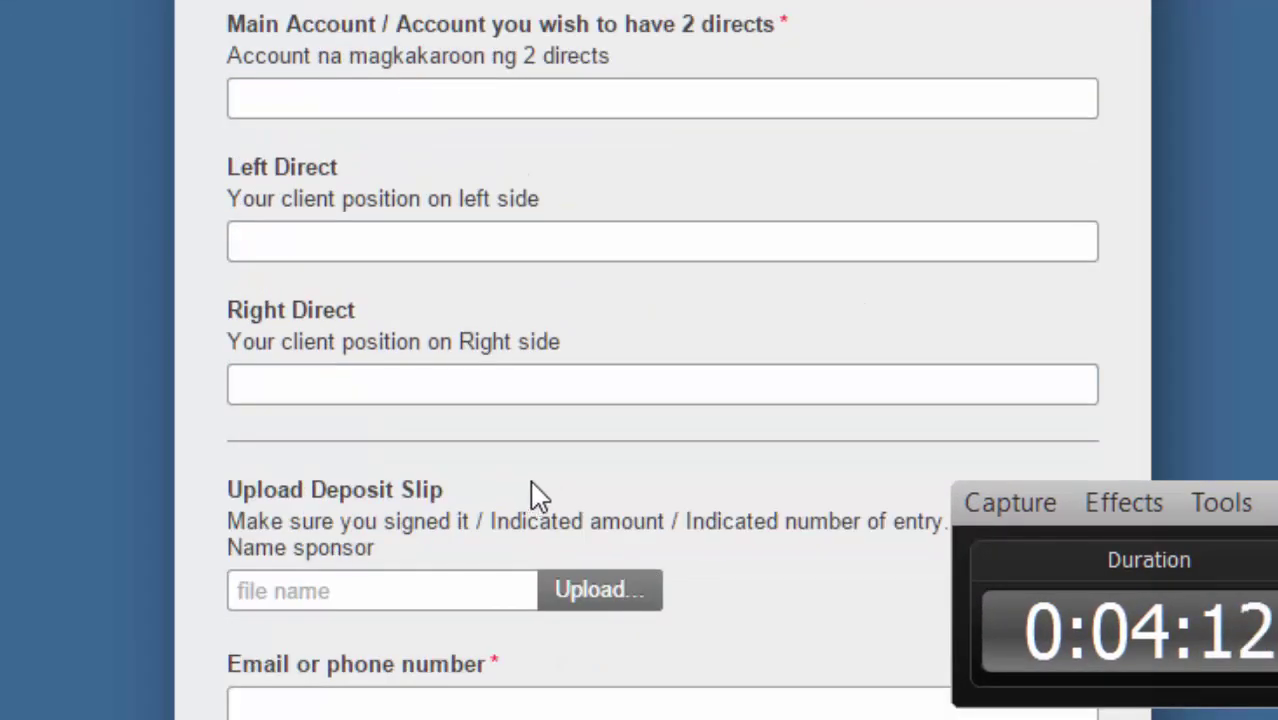
pyautogui.scroll(2, 457, 51)
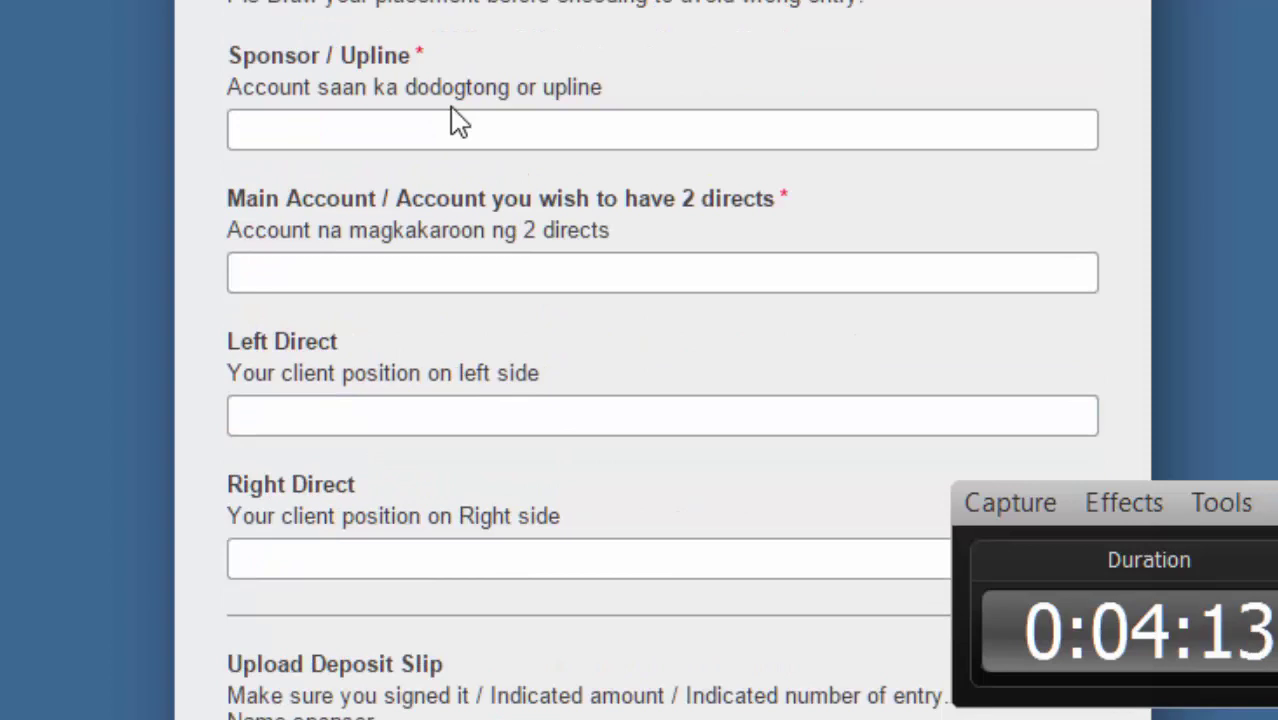
# Check the placement diagram before filling in Sponsor / Upline.
pyautogui.click(385, 122)
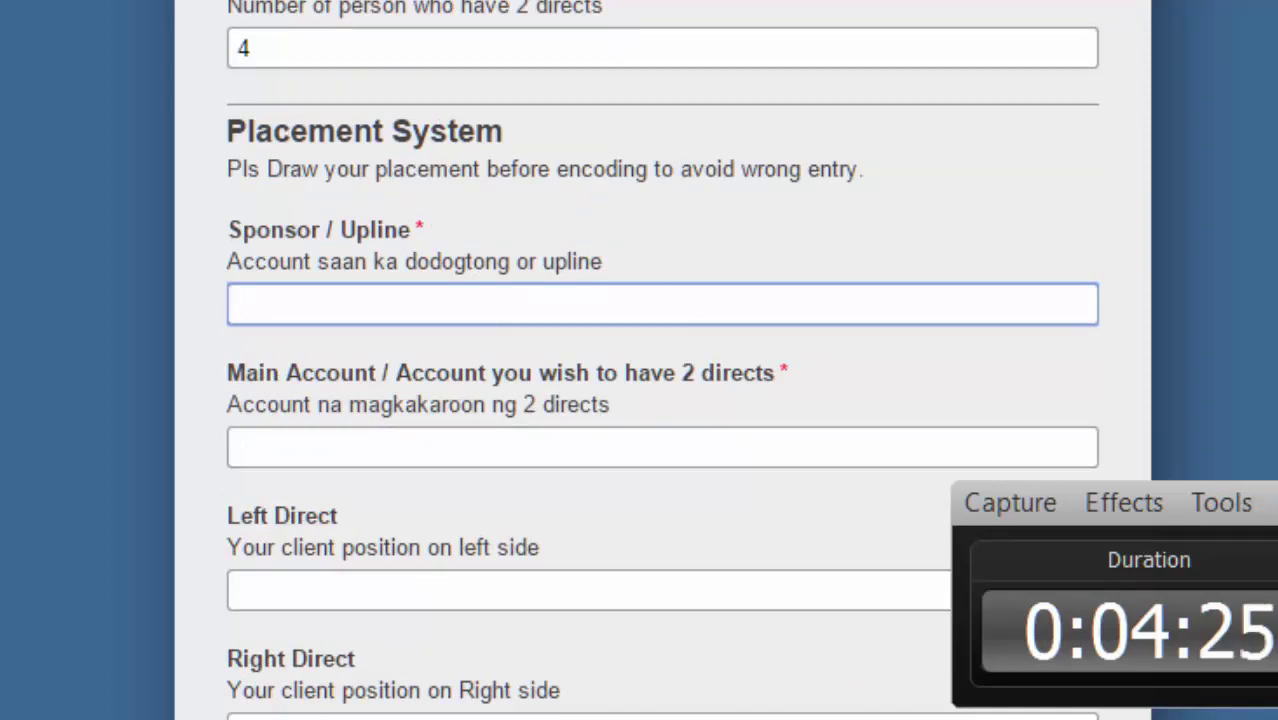
pyautogui.hotkey('alt', 'Tab')
pyautogui.hotkey('alt', 'Tab')
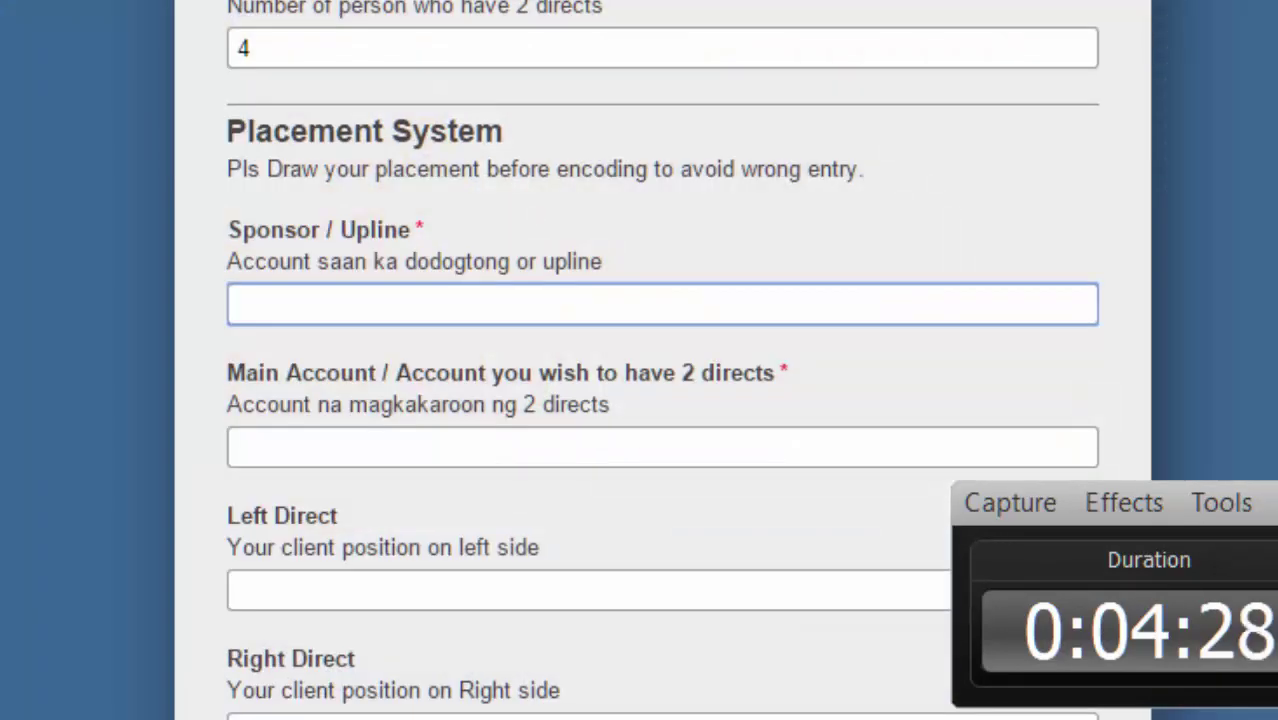
pyautogui.hotkey('alt', 'Tab')
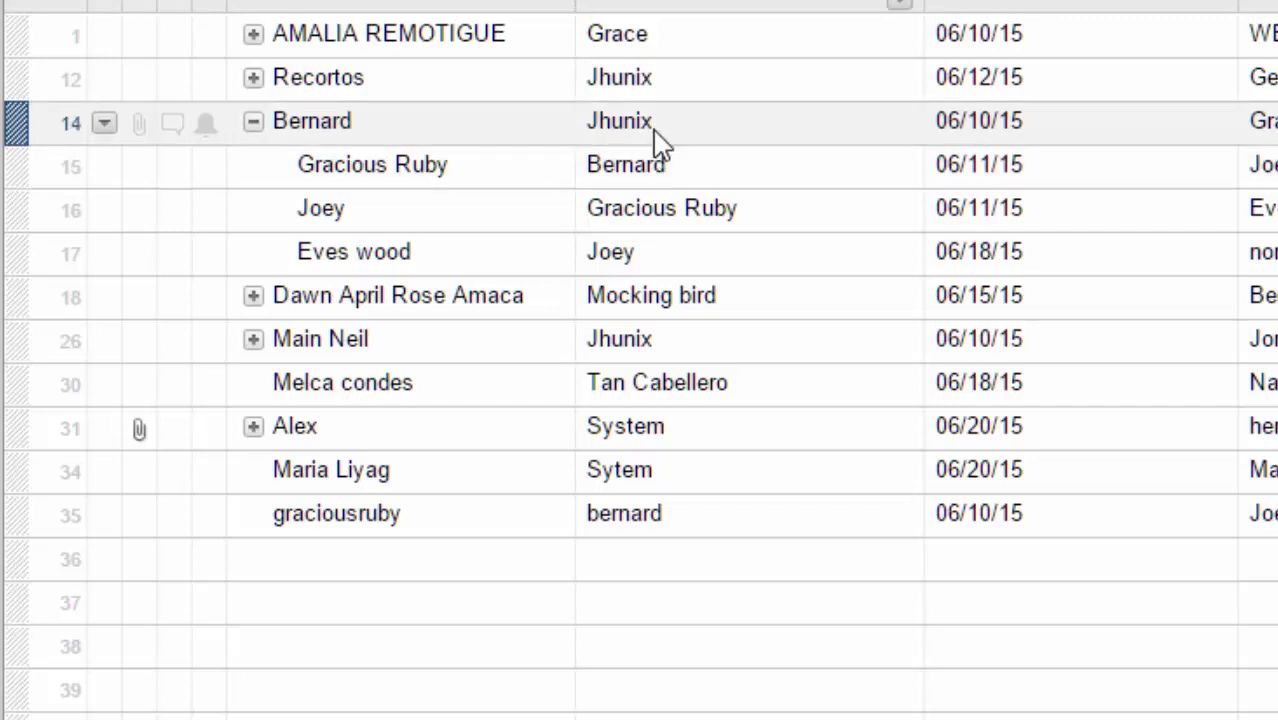
# Look up row 14's Upline or Sponsor value, then return to the form's Sponsor / Upline field.
pyautogui.click(696, 137)
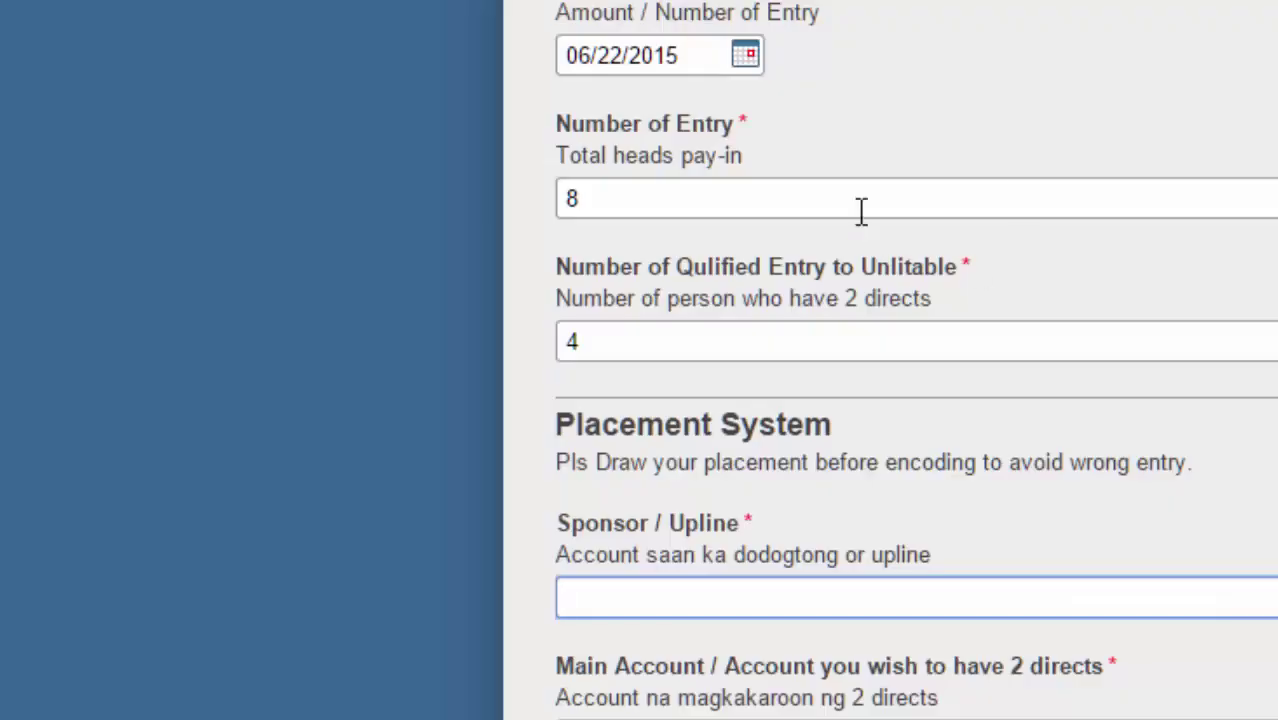
pyautogui.click(640, 605)
# Fill Sponsor / Upline, Main Account and Left Direct with the names from the placement diagram.
pyautogui.write('B')
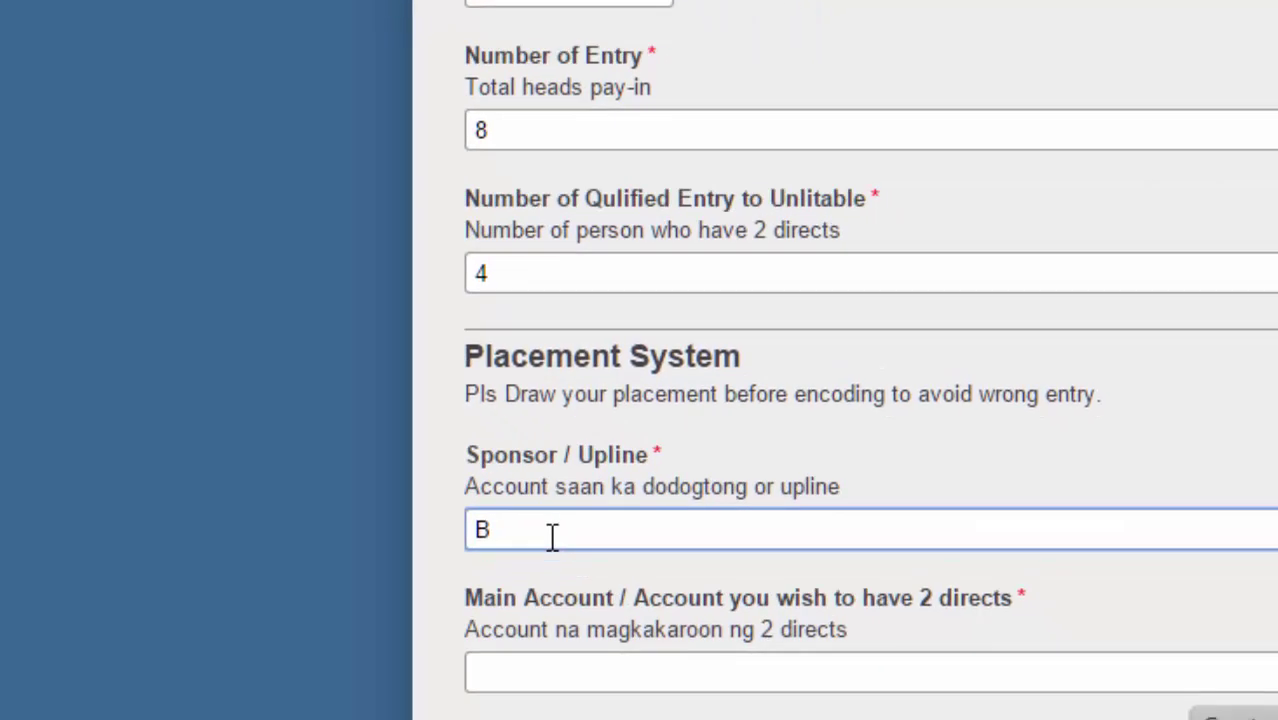
pyautogui.press('BackSpace')
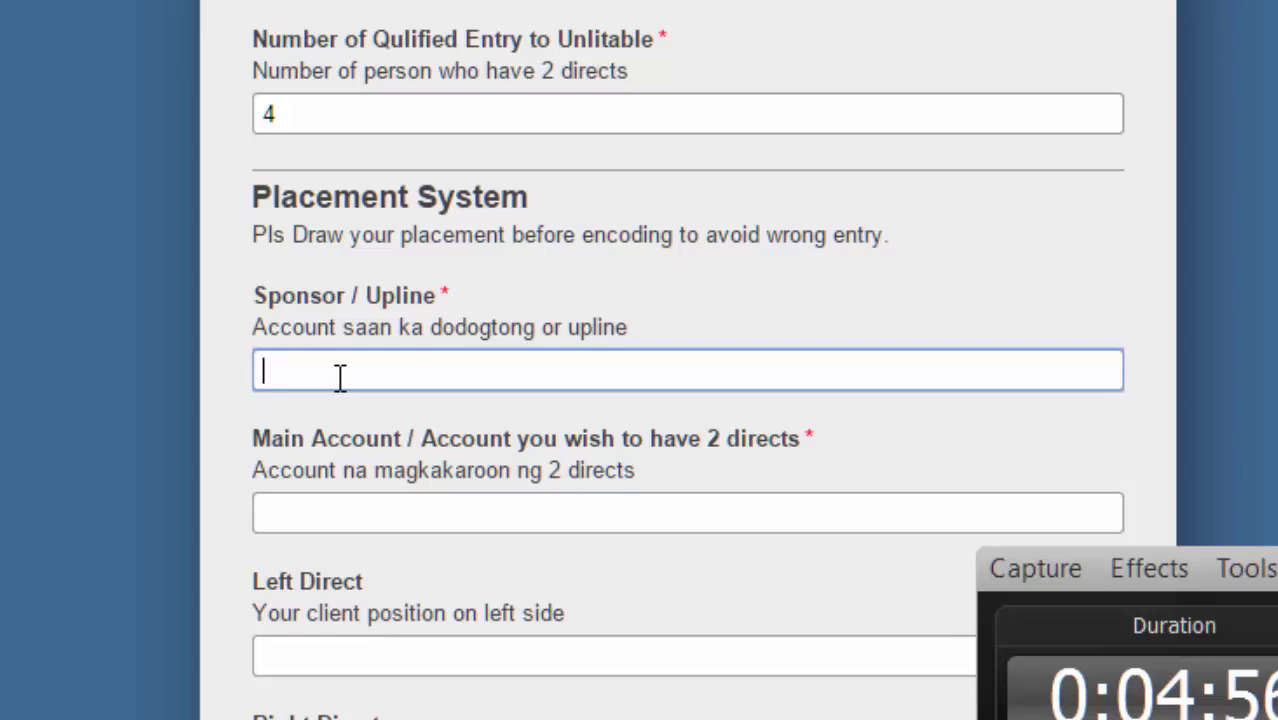
pyautogui.write('Jhun')
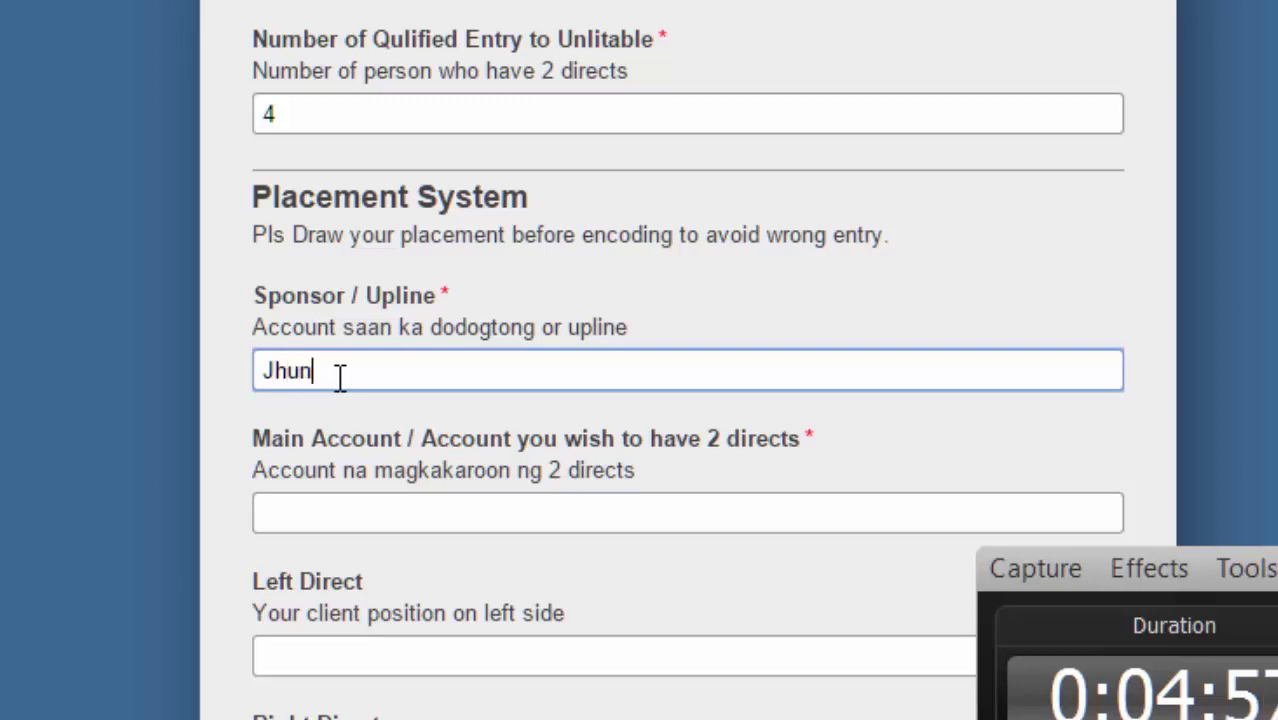
pyautogui.write('ix')
pyautogui.click(343, 515)
pyautogui.scroll(-2, 422, 337)
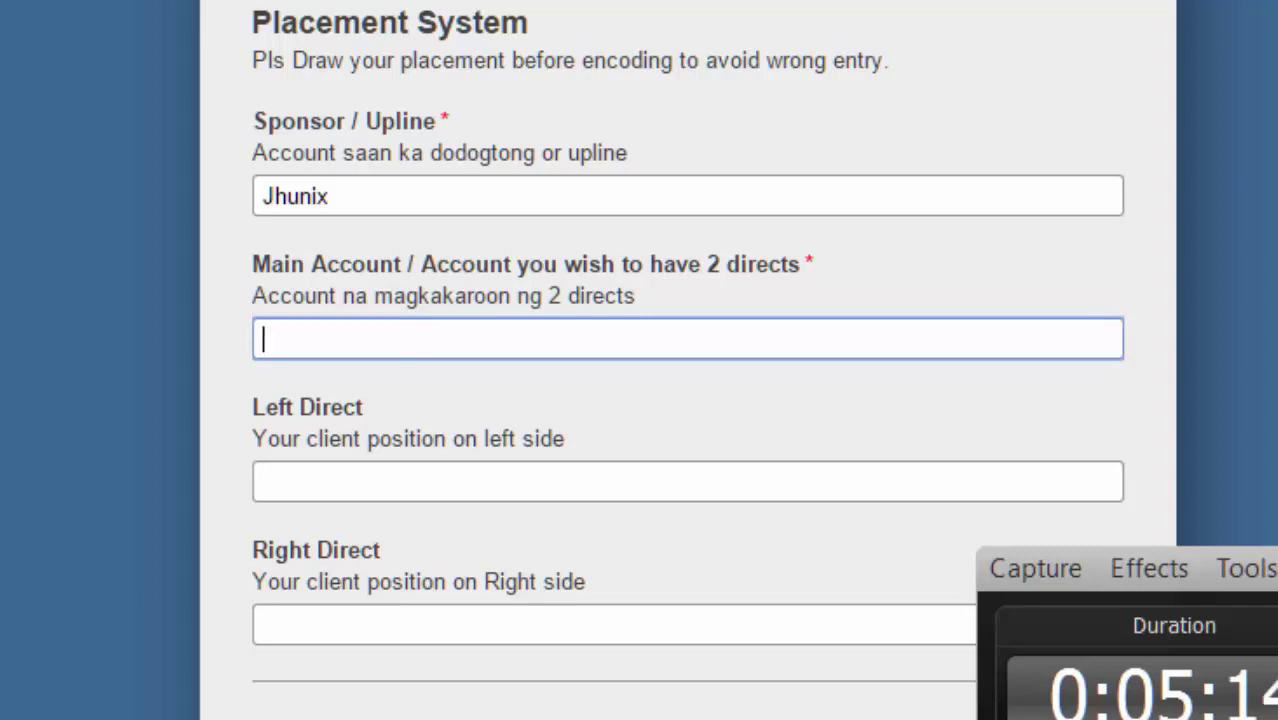
pyautogui.hotkey('alt', 'Tab')
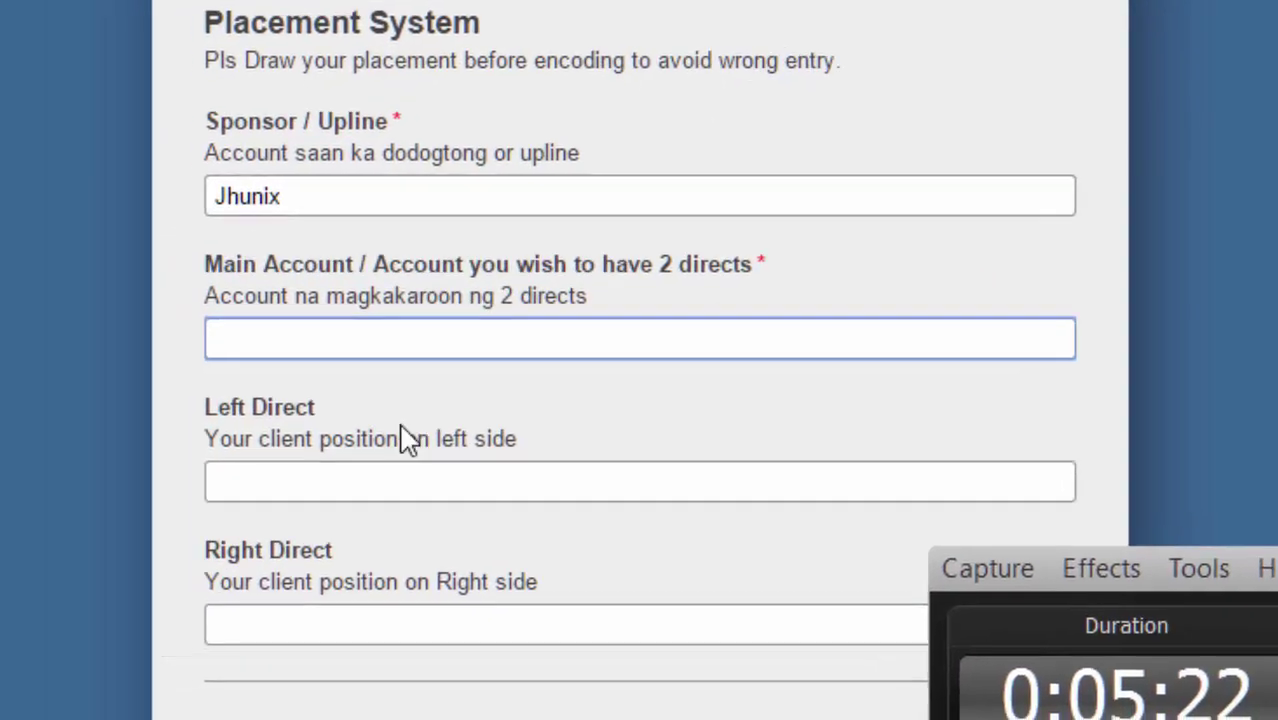
pyautogui.write('Bernard')
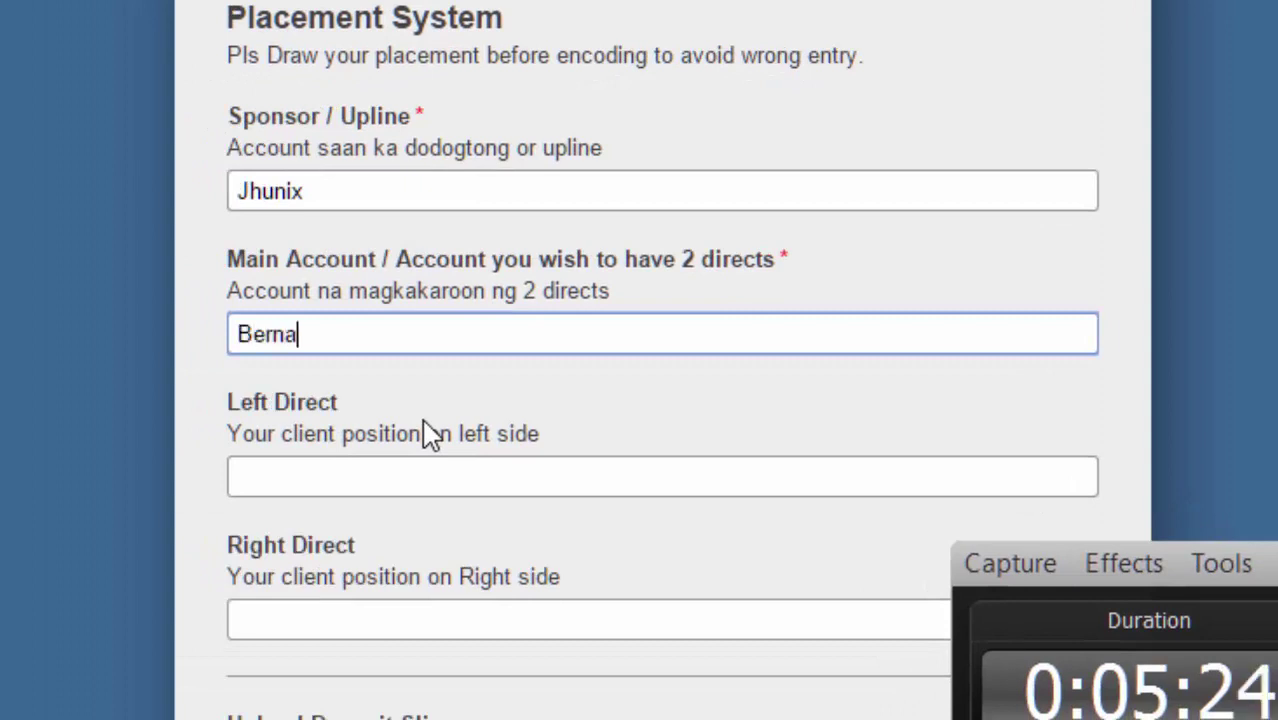
pyautogui.click(358, 461)
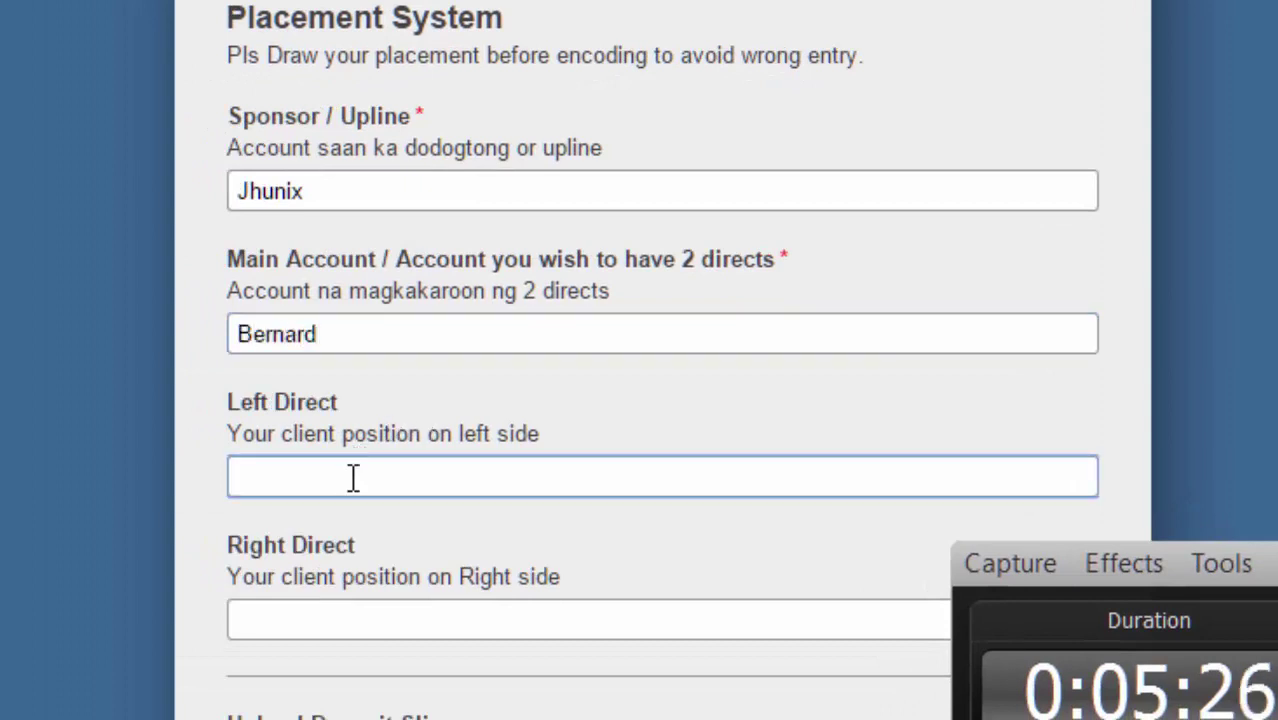
pyautogui.write('Rub')
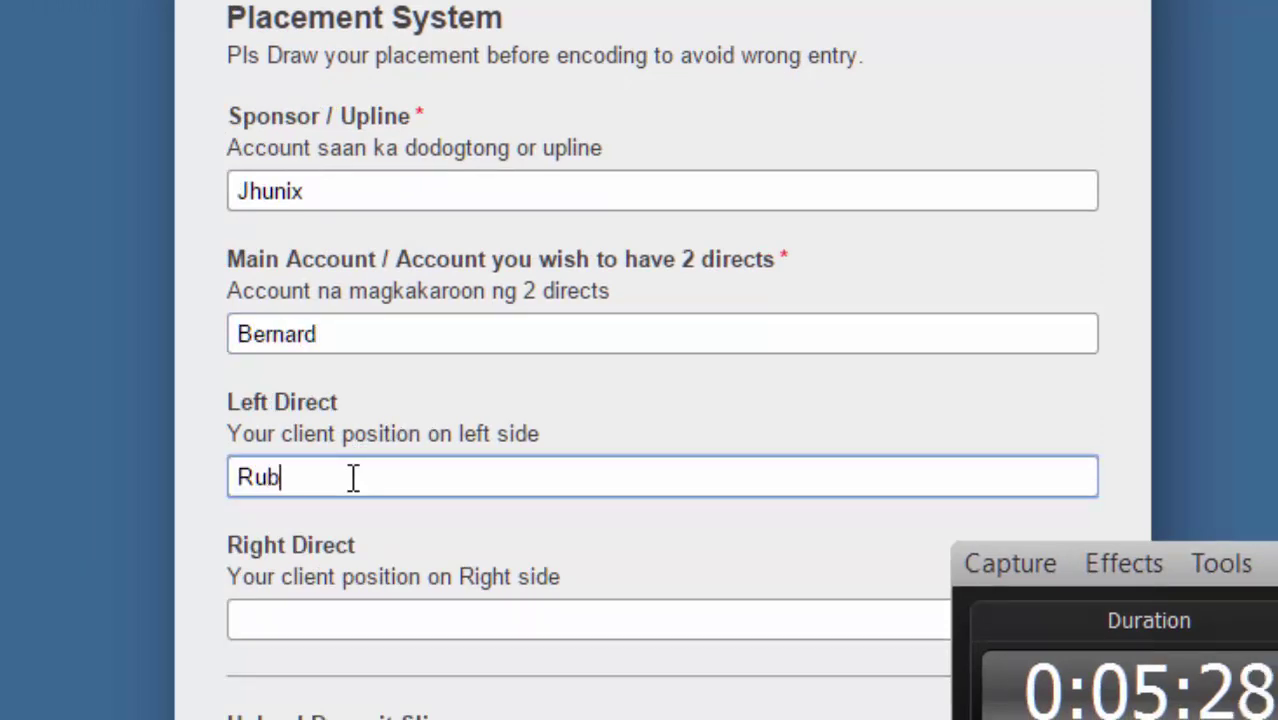
pyautogui.write('y (')
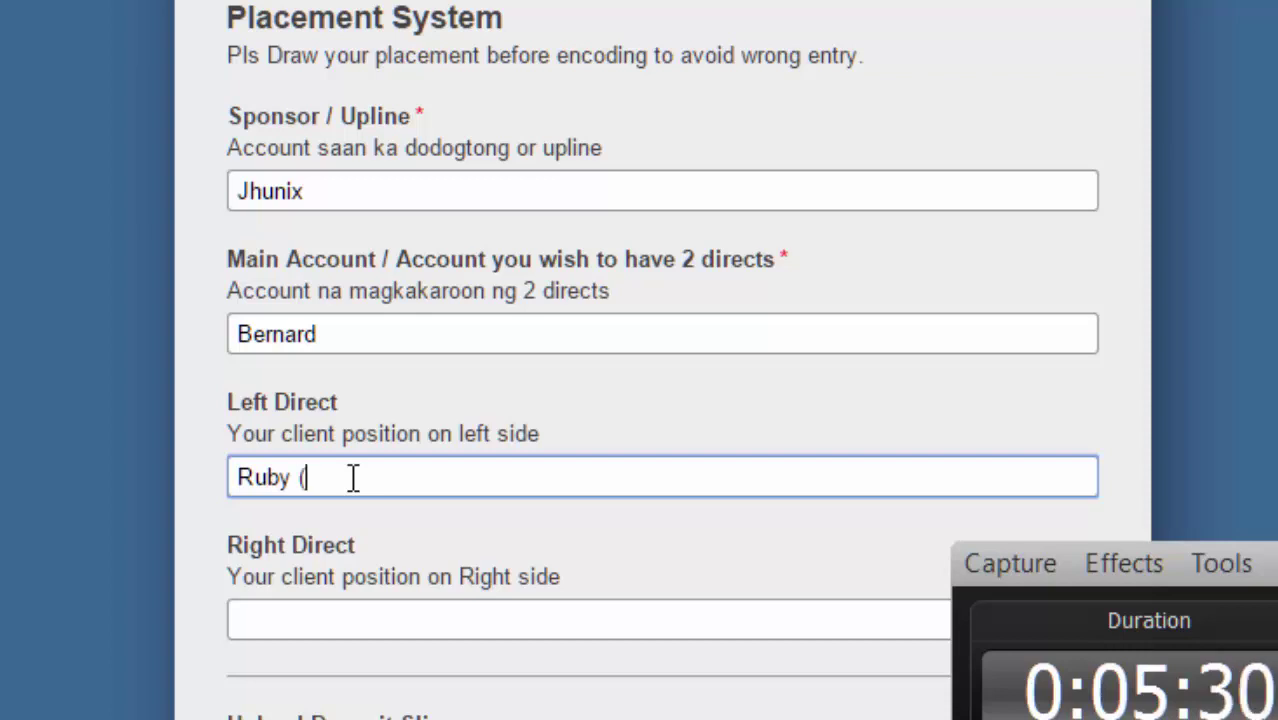
pyautogui.write('Encoded')
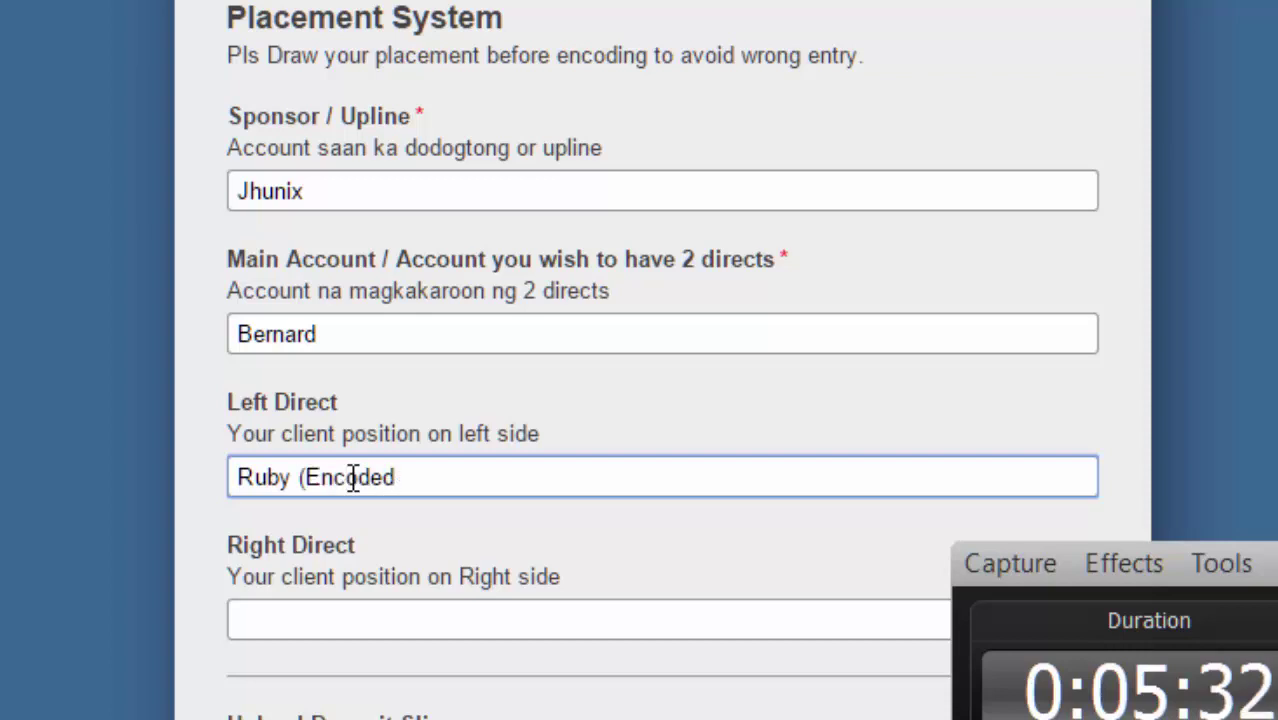
pyautogui.write(')')
# Enter the second account's name, ending in 2, in the Right Direct field.
pyautogui.click(399, 628)
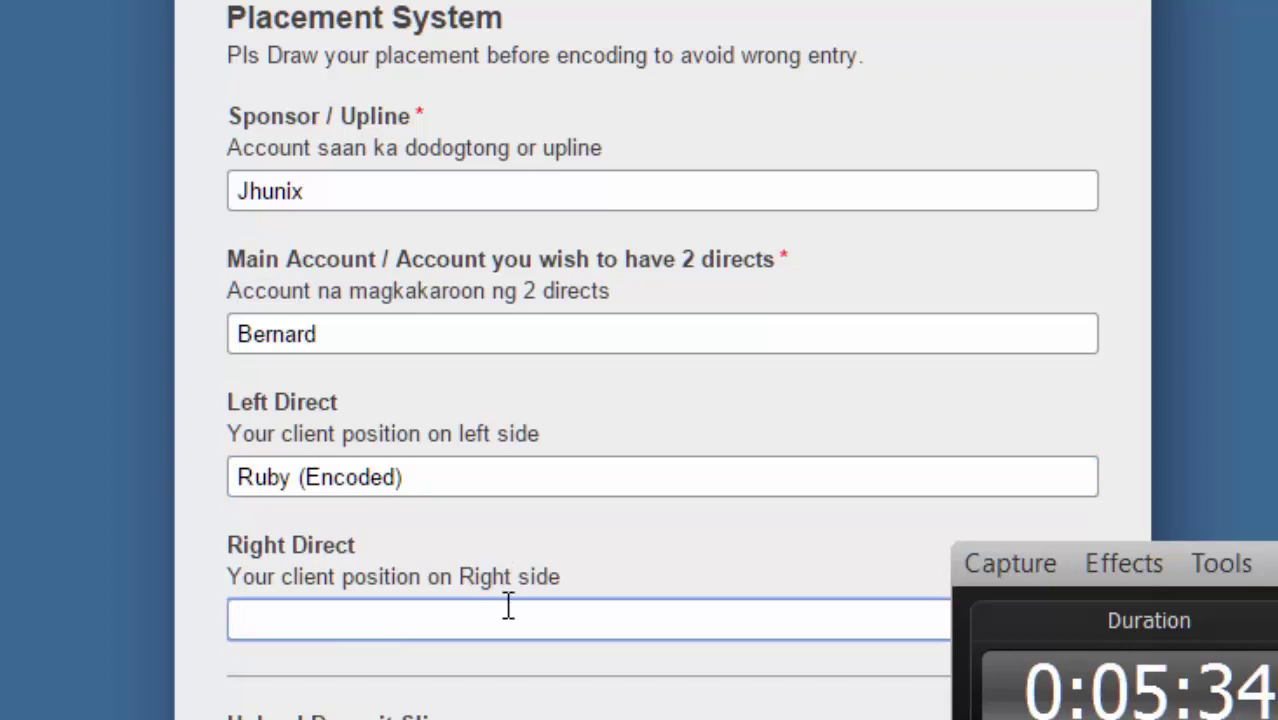
pyautogui.write('Bernard')
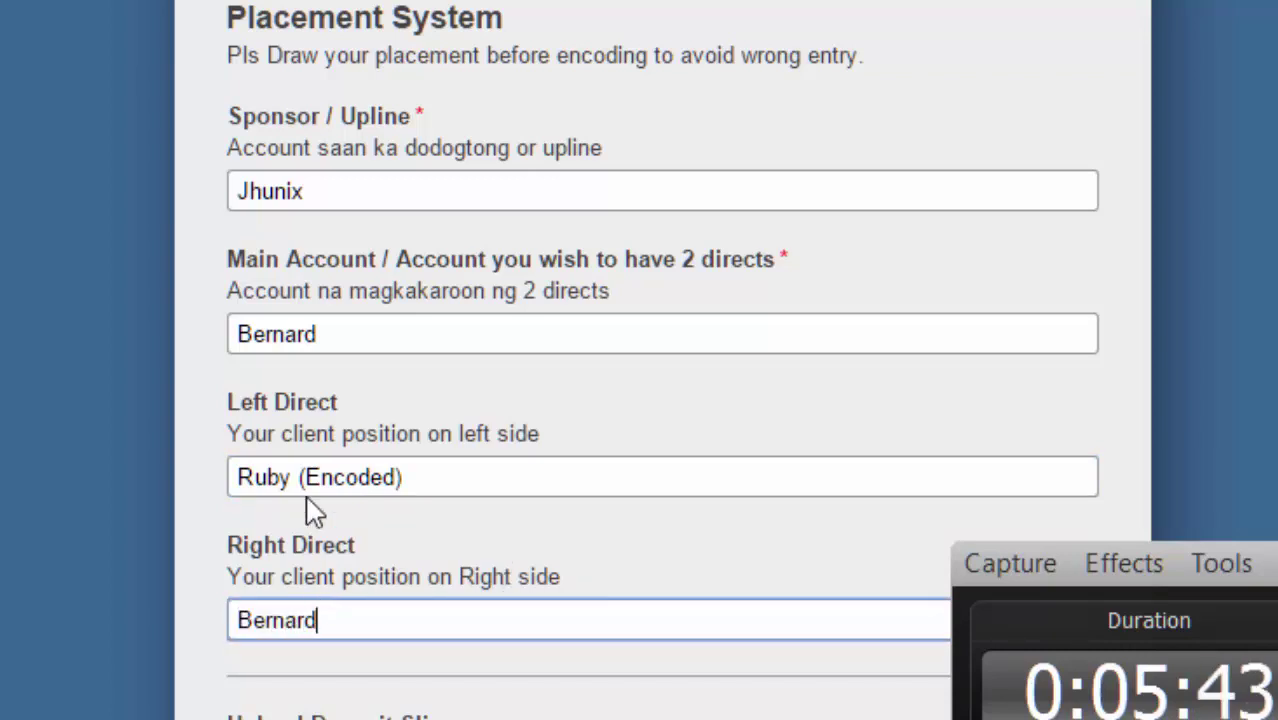
pyautogui.scroll(2, 311, 514)
pyautogui.scroll(-6, 382, 346)
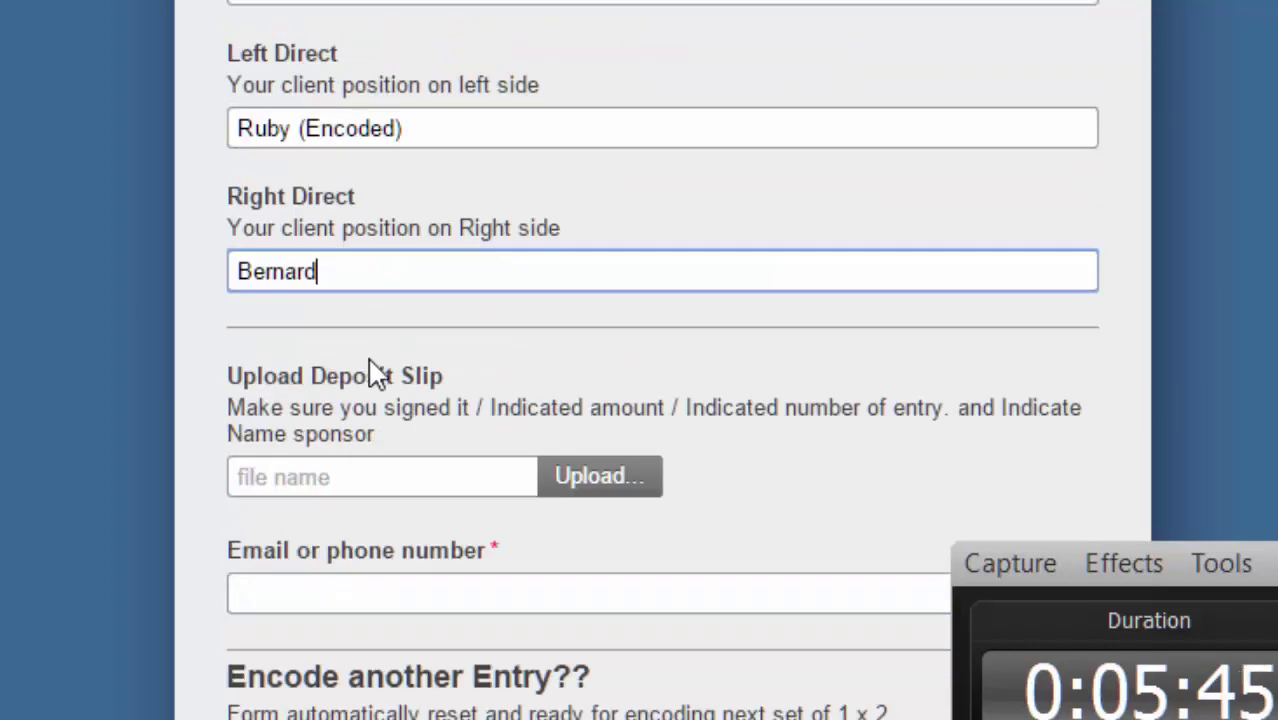
pyautogui.write('2')
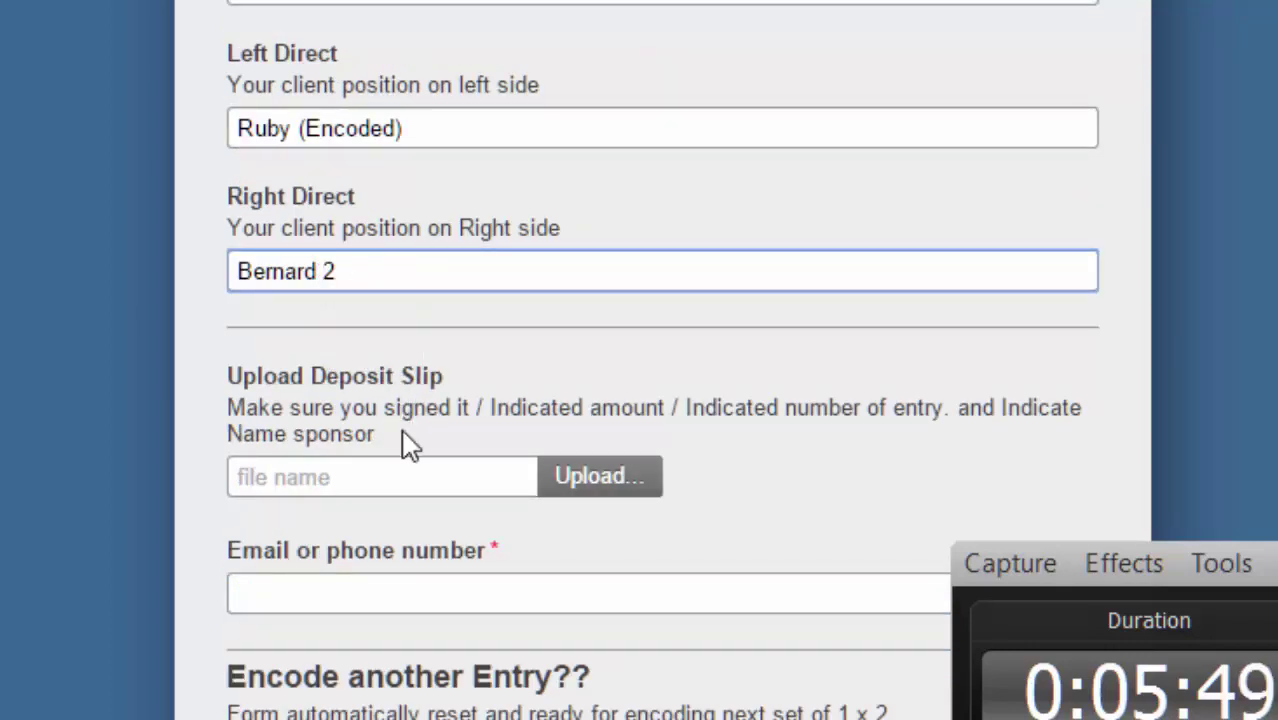
pyautogui.scroll(-2, 408, 445)
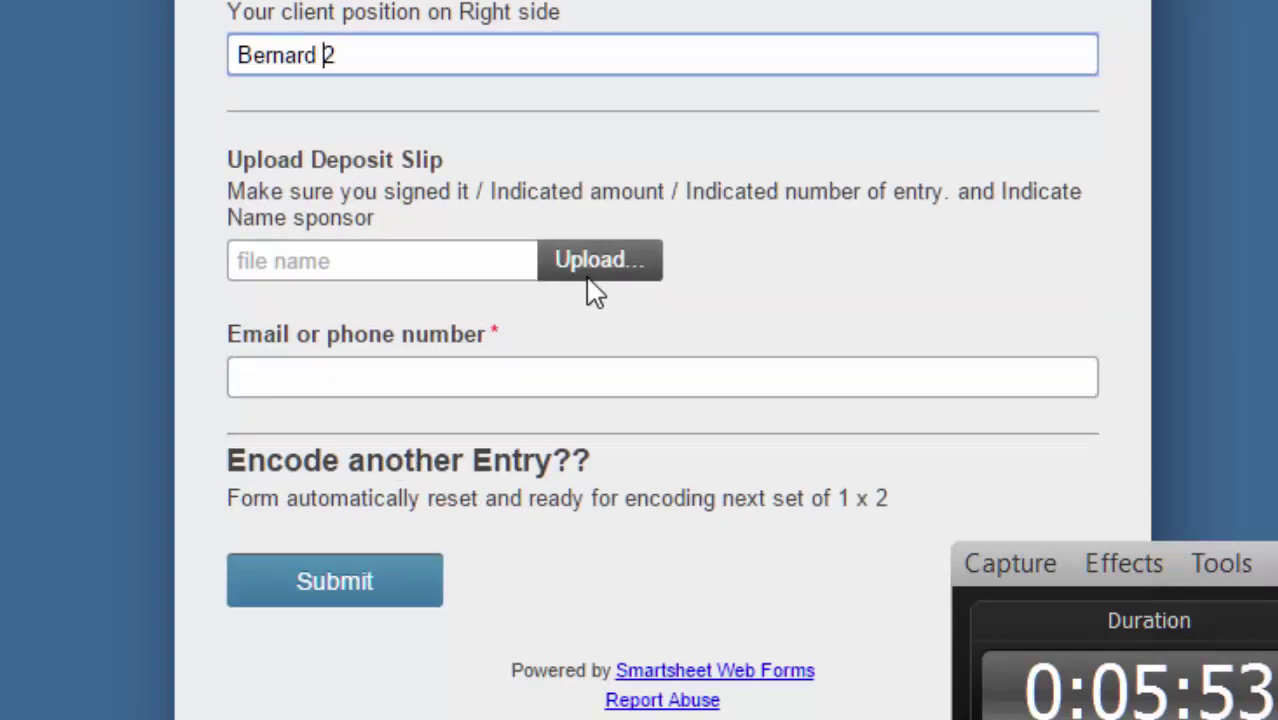
pyautogui.click(607, 254)
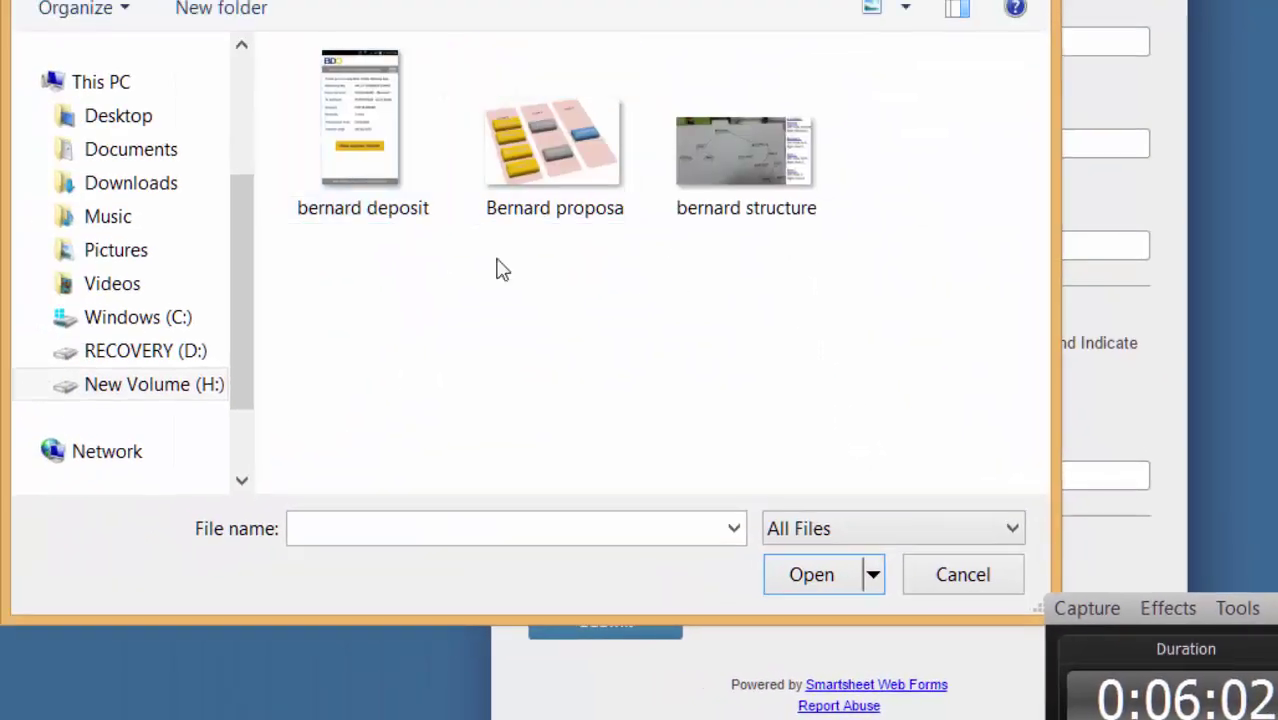
# Attach bernard deposit.jpg and bernard structure.jpg, then enter the contact phone number.
pyautogui.click(365, 110)
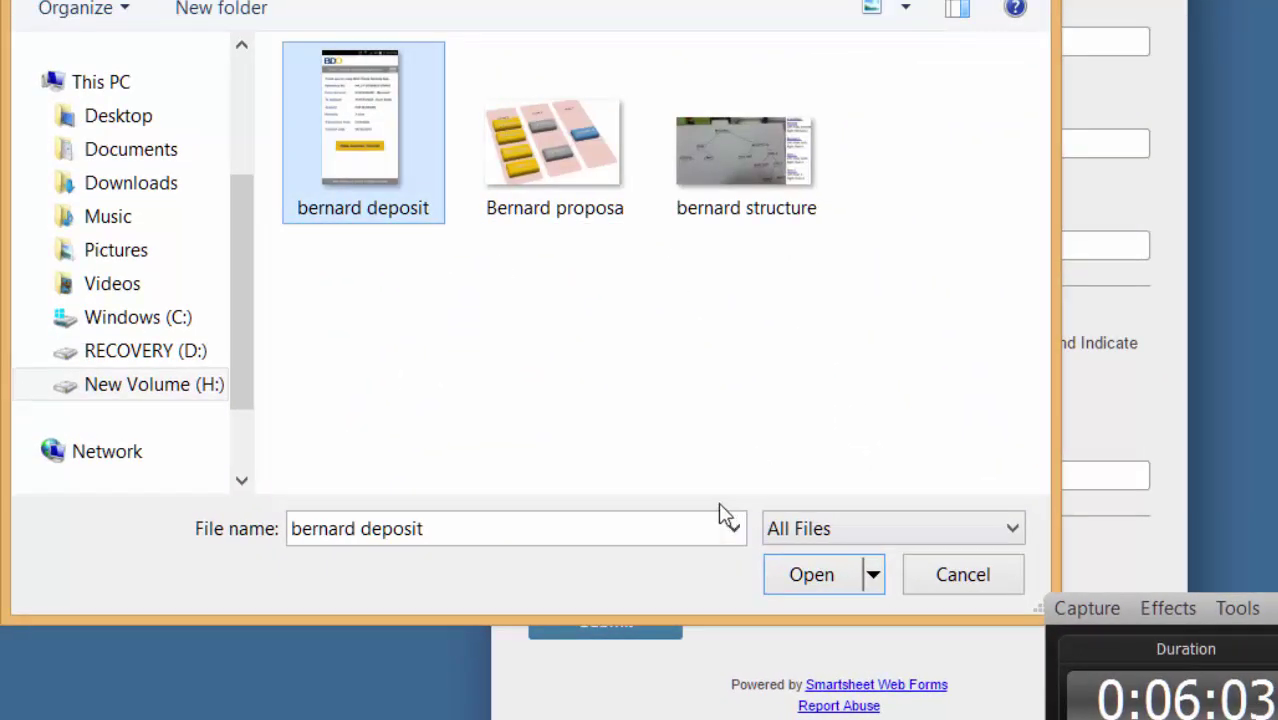
pyautogui.click(813, 574)
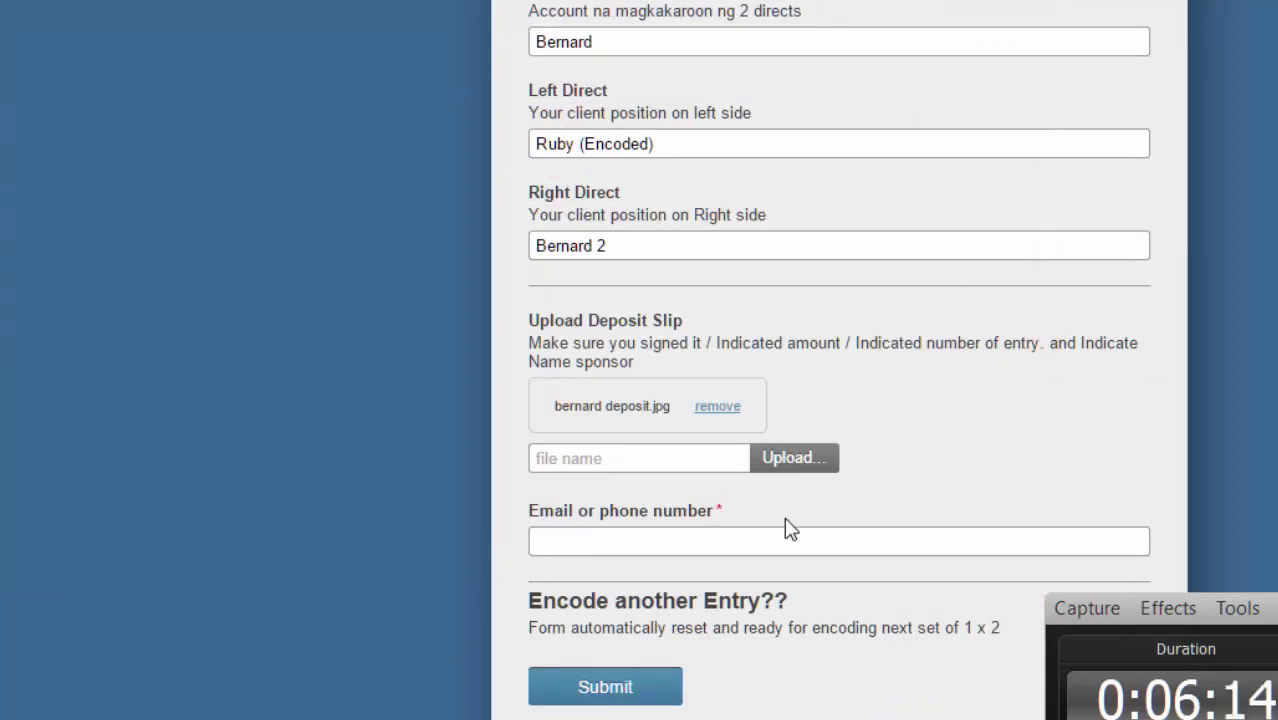
pyautogui.click(790, 462)
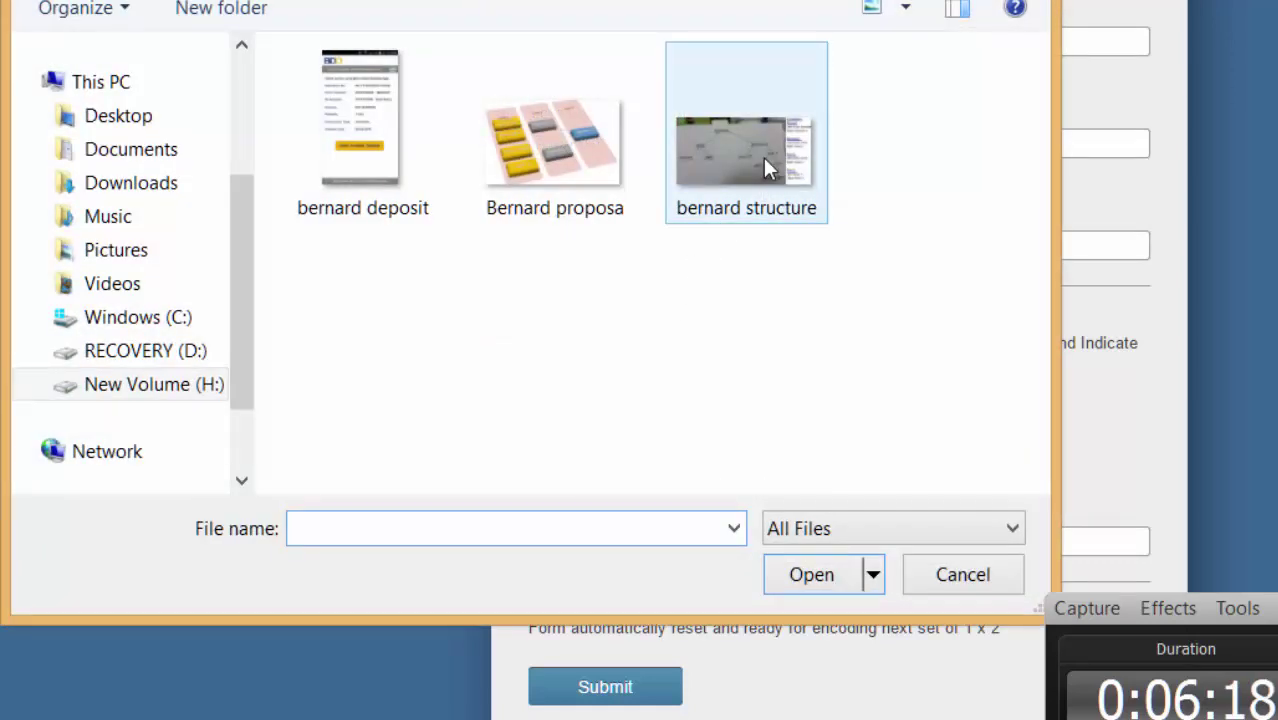
pyautogui.click(764, 160)
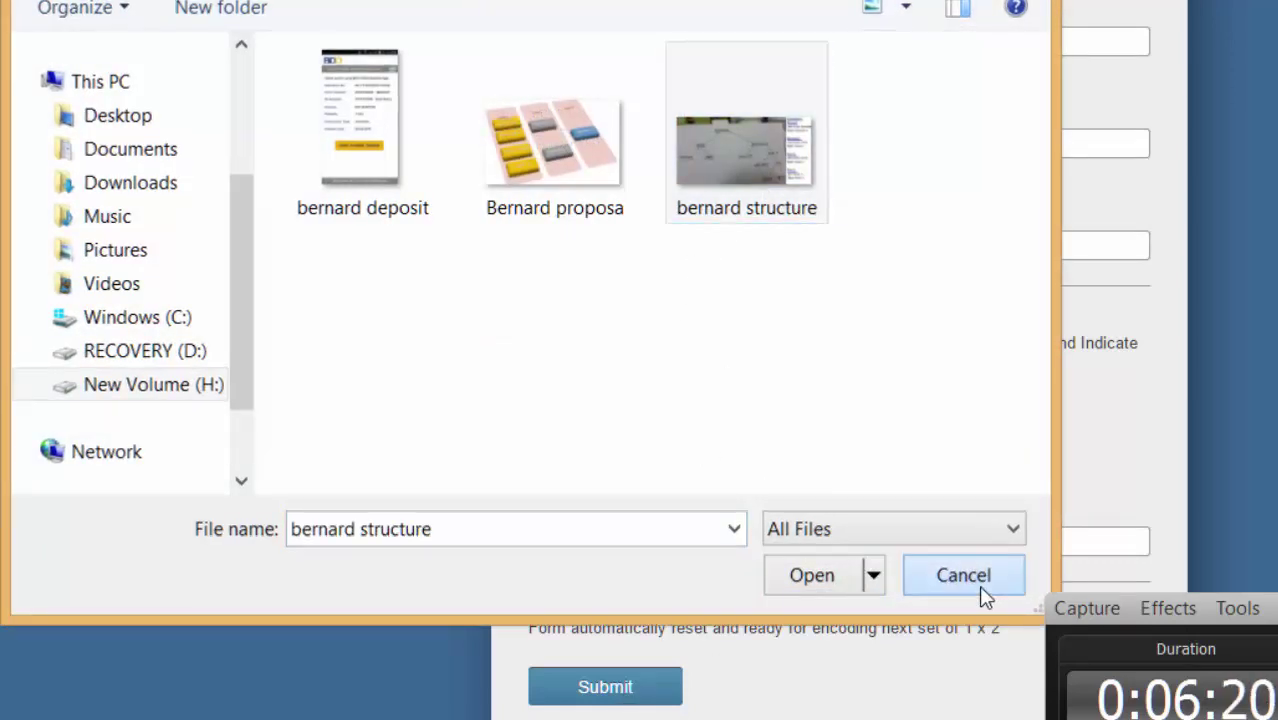
pyautogui.click(978, 585)
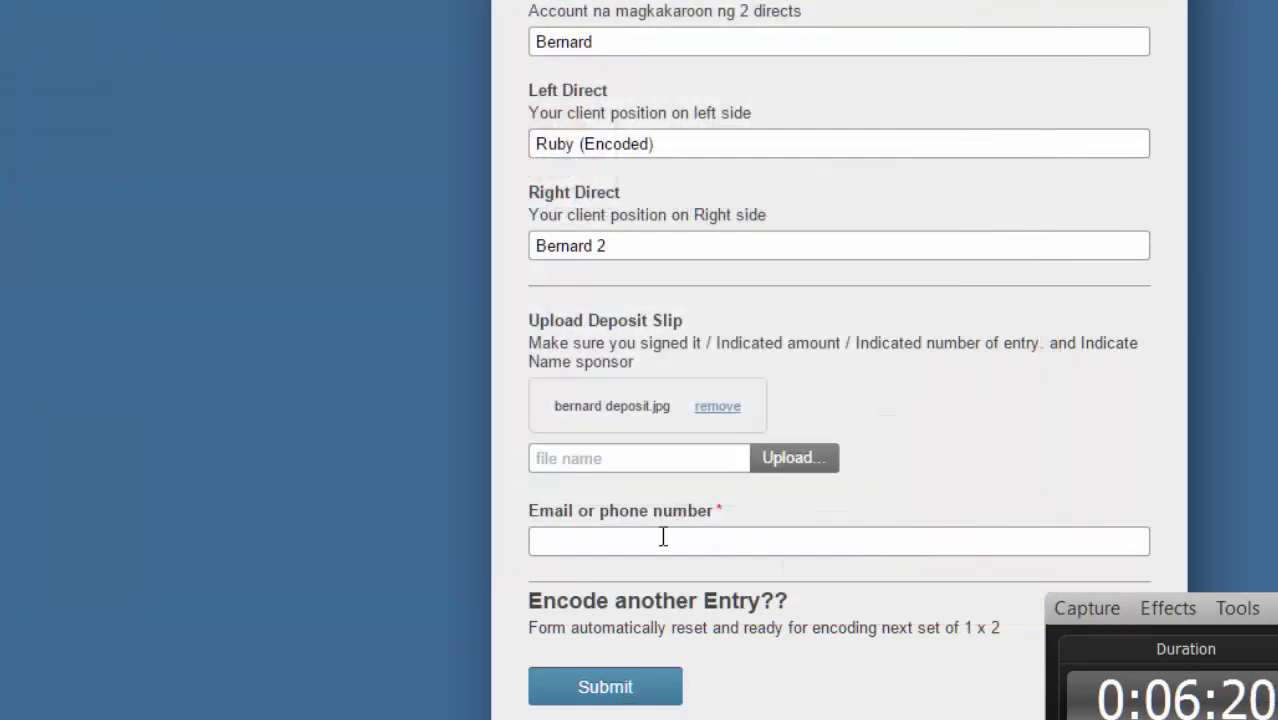
pyautogui.click(790, 457)
pyautogui.click(728, 162)
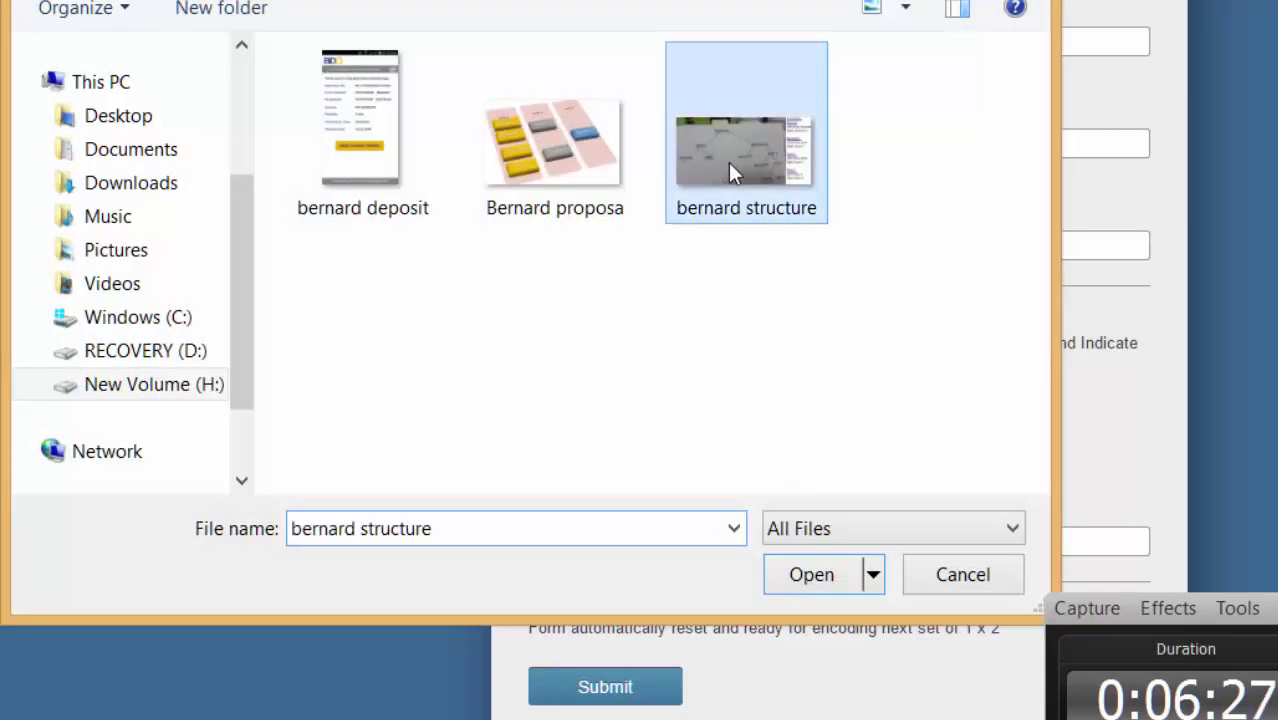
pyautogui.click(818, 590)
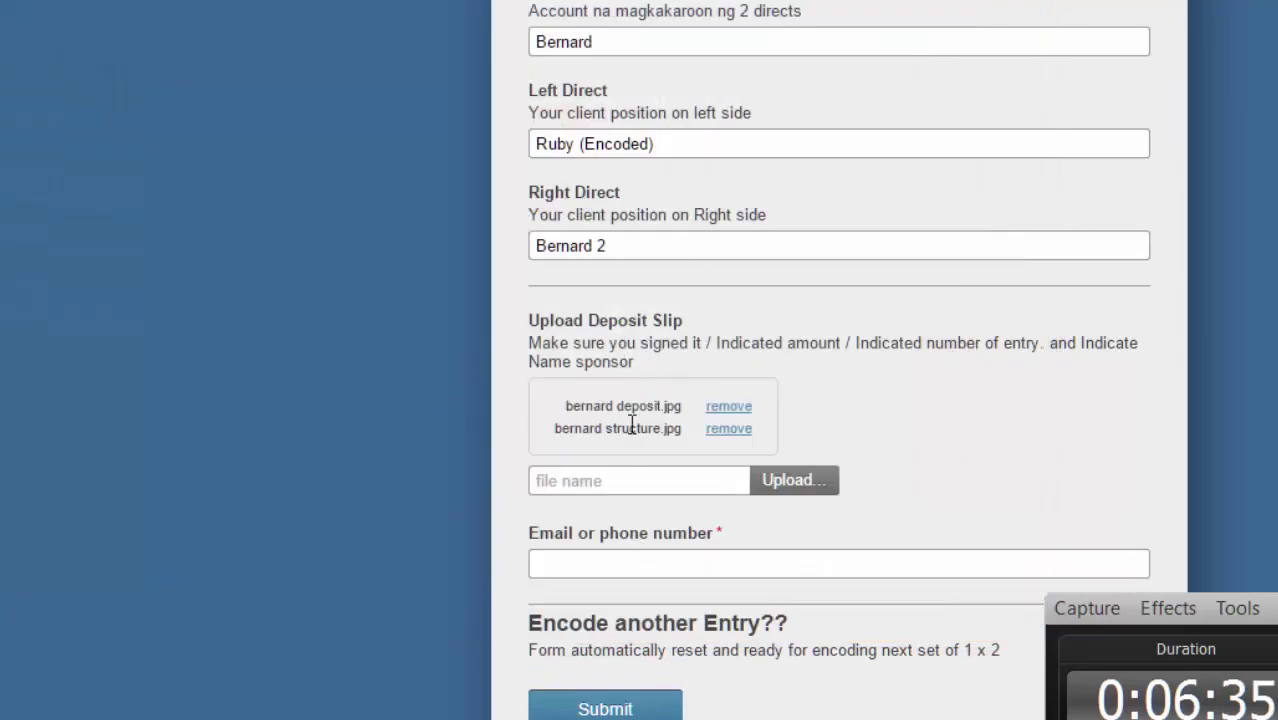
pyautogui.click(651, 566)
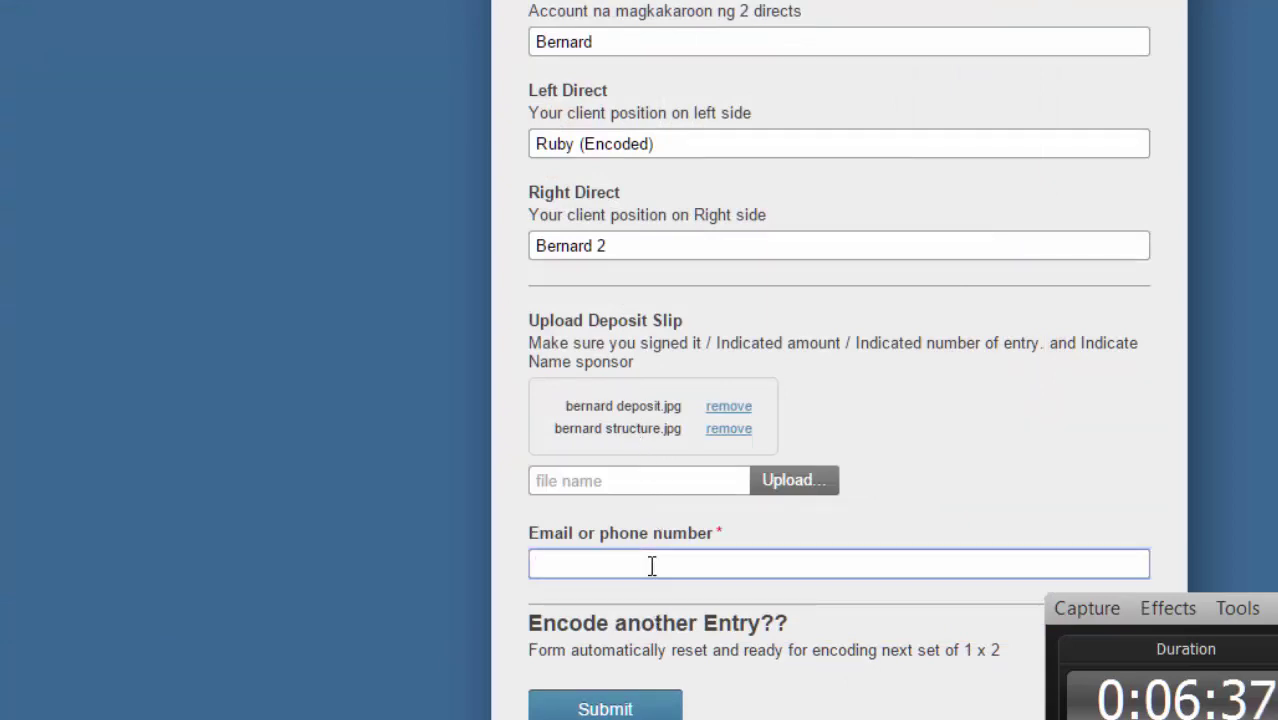
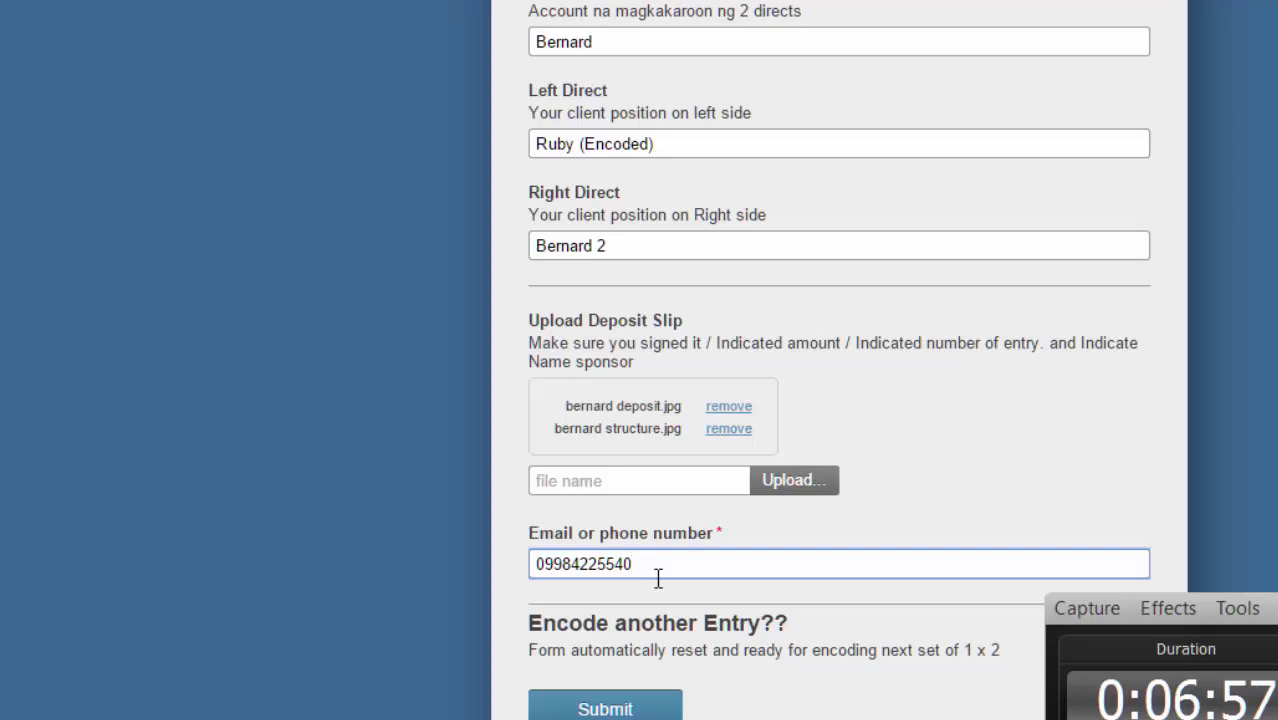
# Scroll through the completed form to review every entry.
pyautogui.scroll(-1, 722, 589)
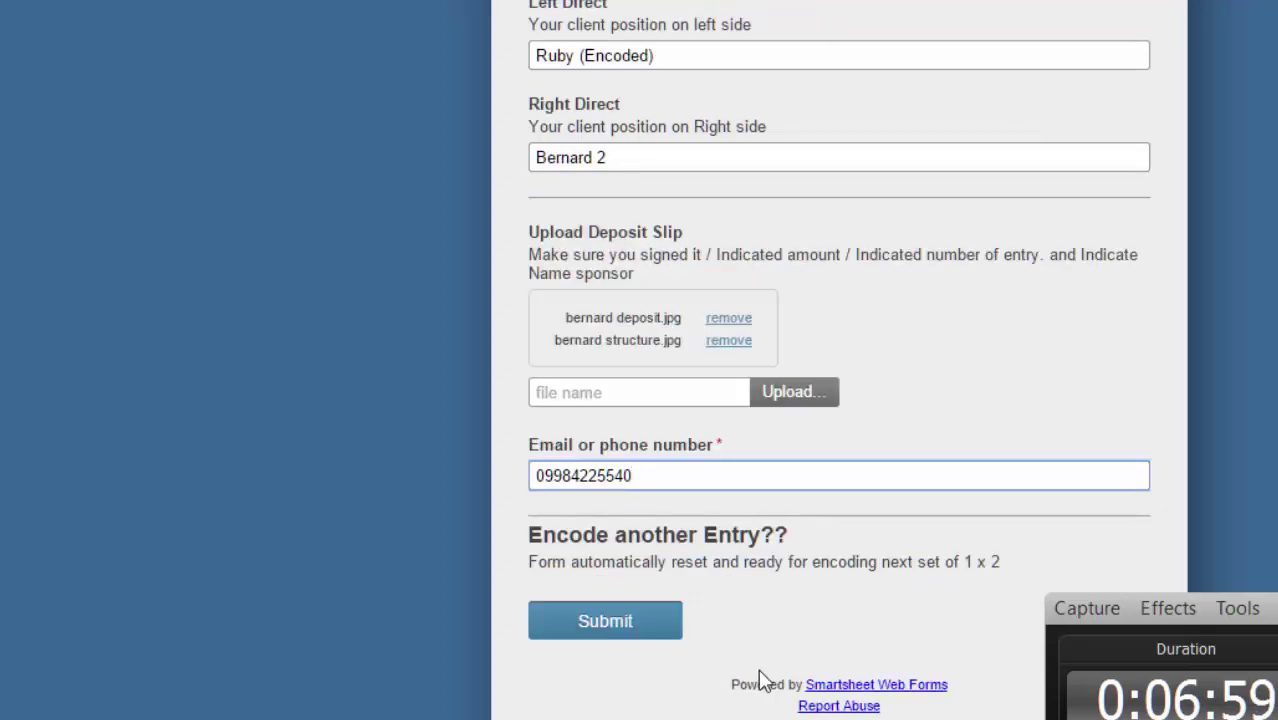
pyautogui.scroll(10, 760, 680)
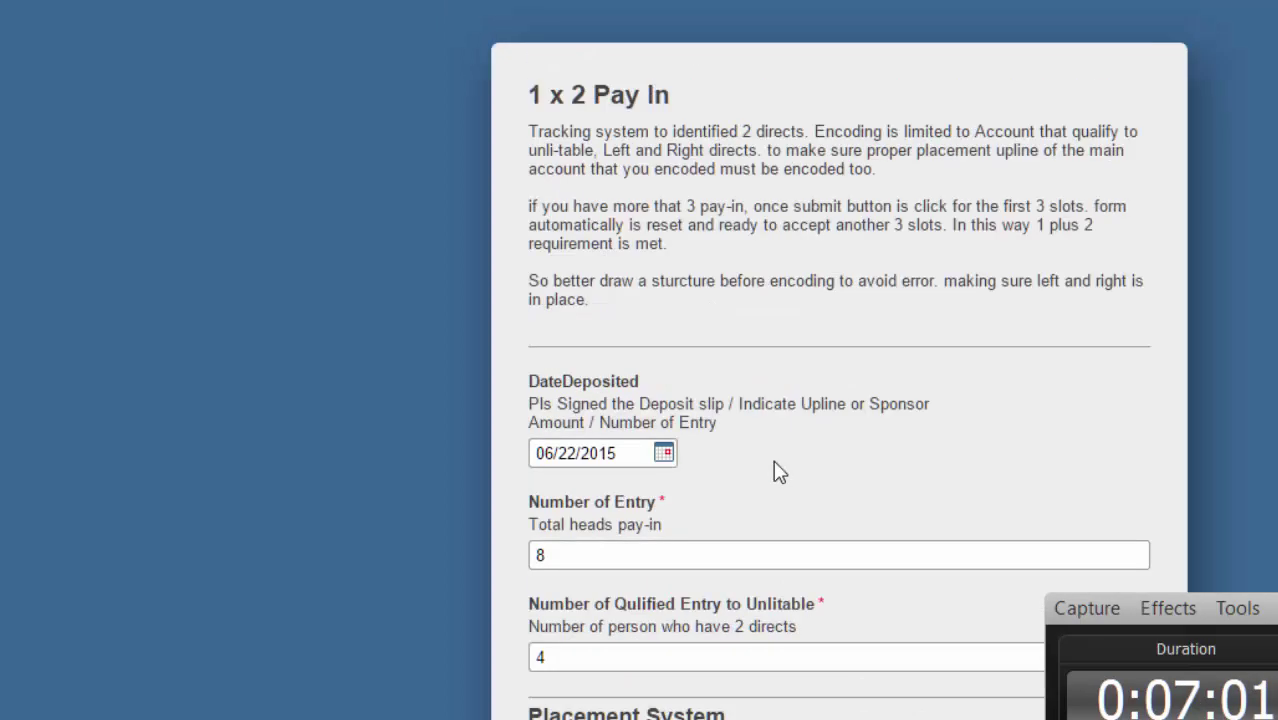
pyautogui.scroll(-5, 533, 493)
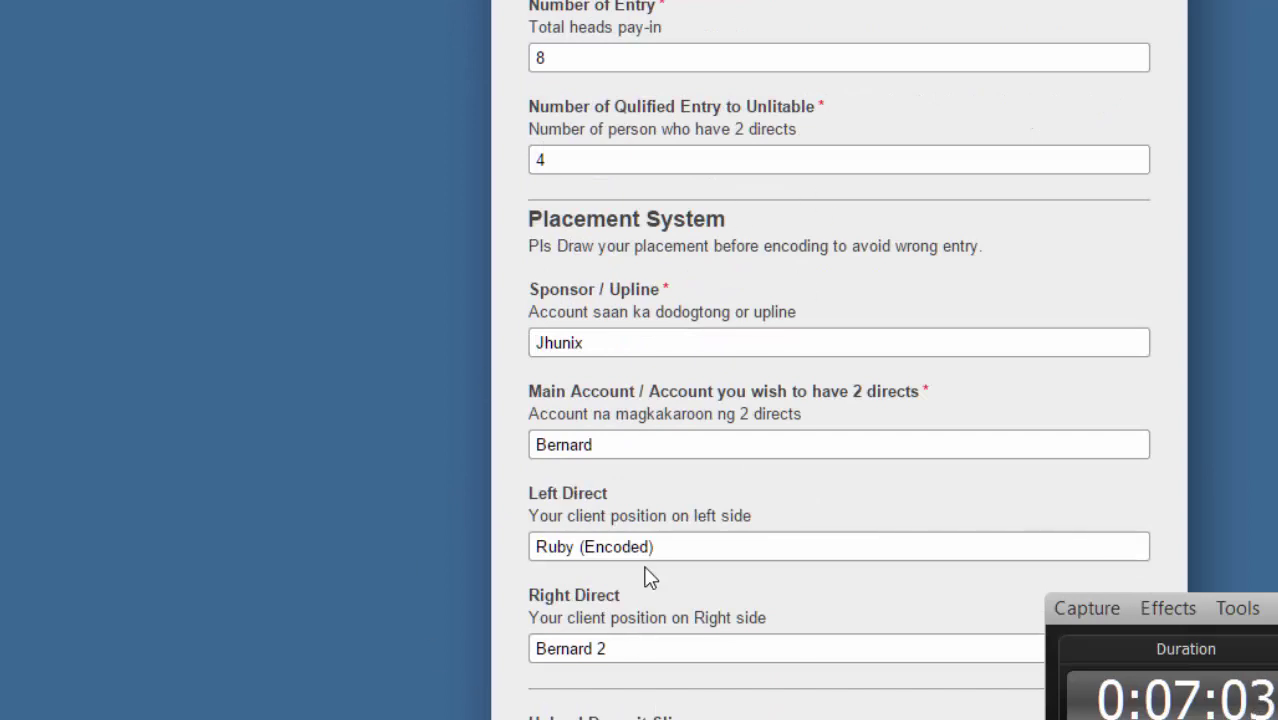
pyautogui.scroll(-3, 646, 577)
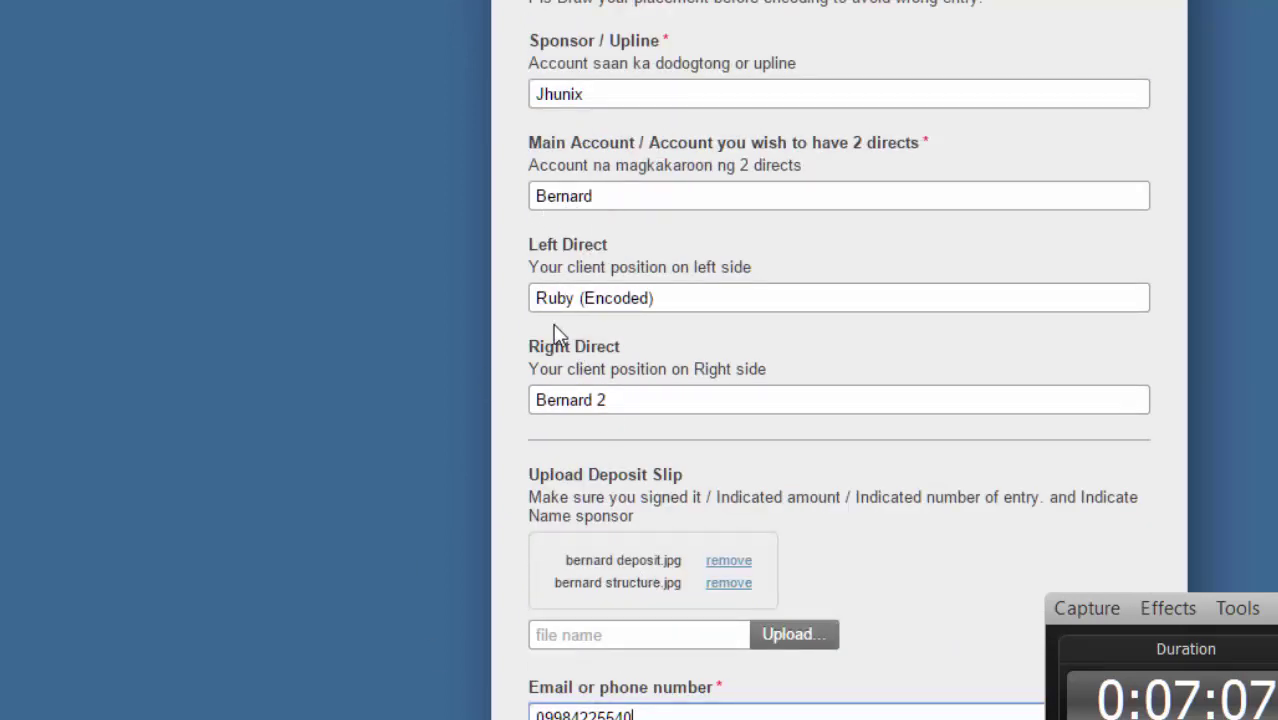
pyautogui.scroll(-3, 506, 466)
# Submit the form, then switch from the Paint placement tree back to the sheet.
pyautogui.click(620, 620)
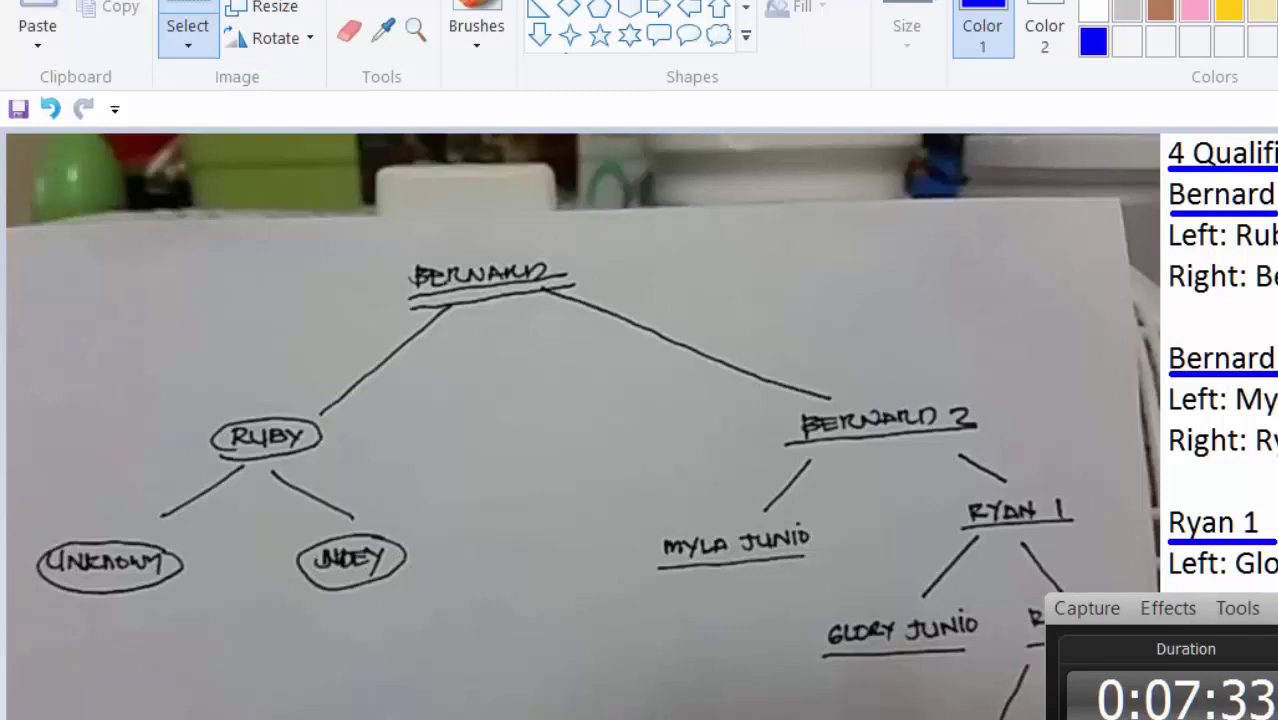
pyautogui.hotkey('alt', 'Tab')
pyautogui.hotkey('alt', 'Tab')
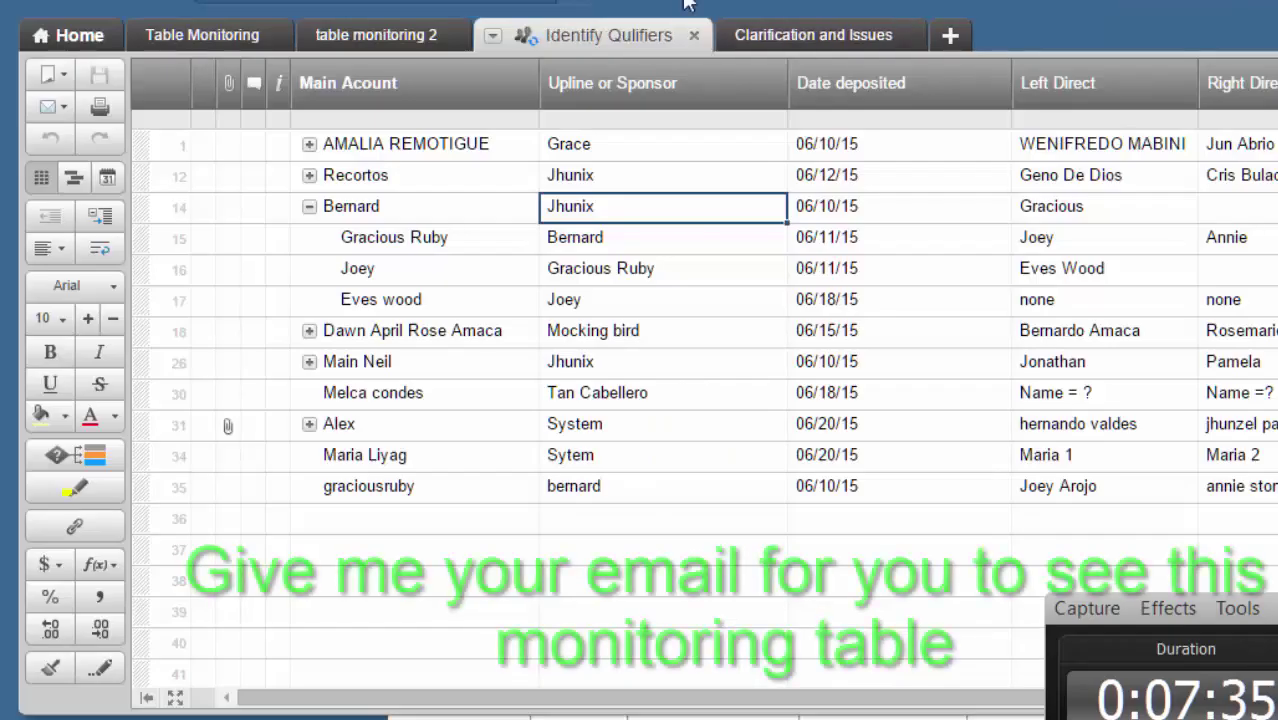
# Inspect new row 36's Upline or Sponsor, Main Acount, date and direct columns.
pyautogui.click(588, 35)
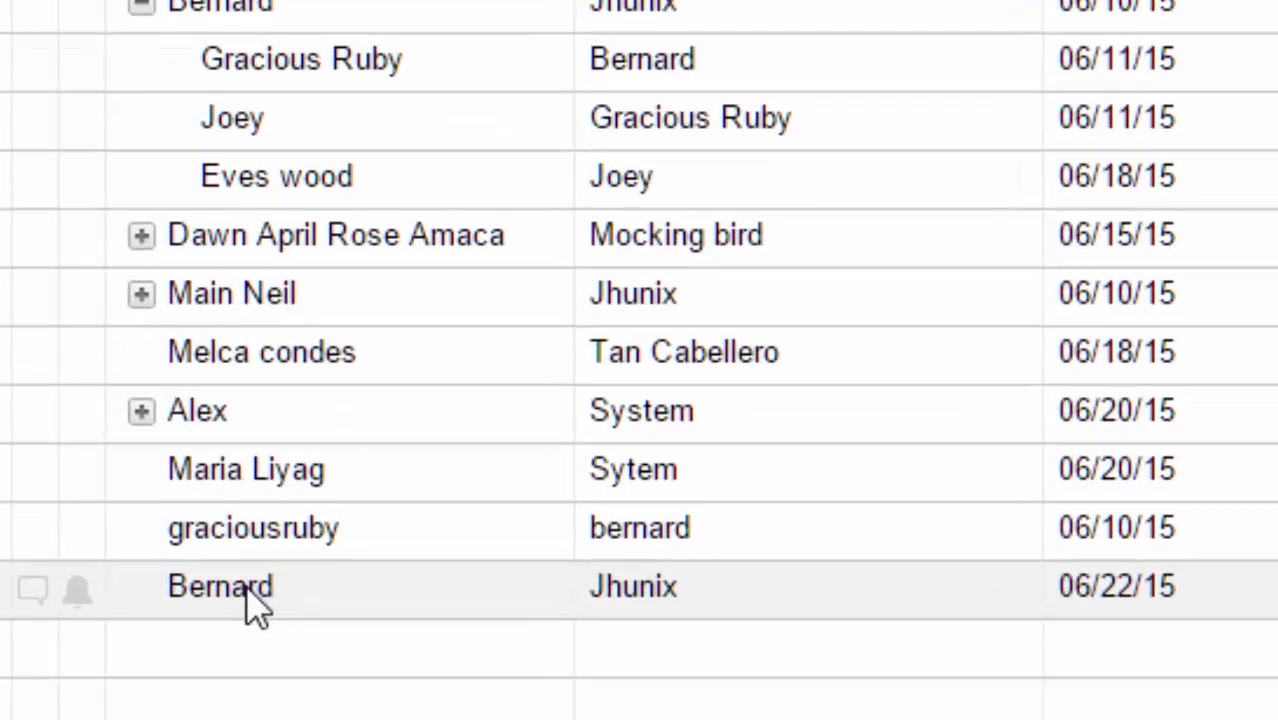
pyautogui.click(161, 636)
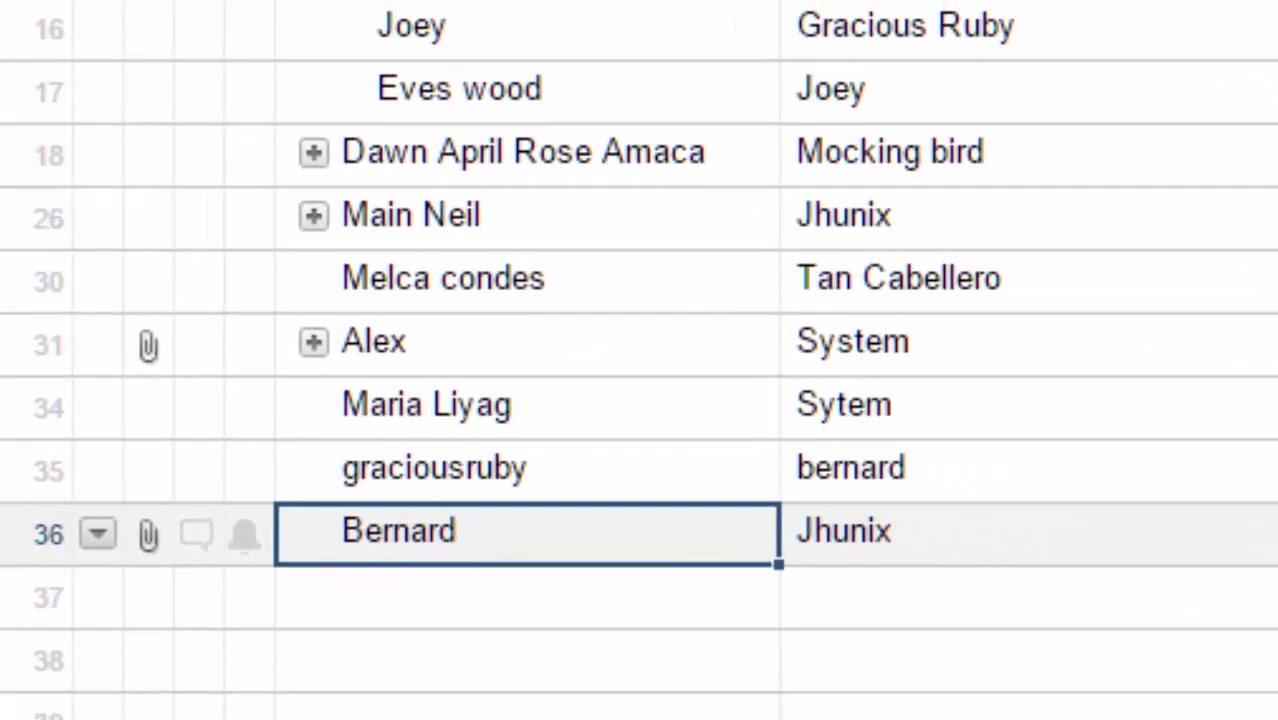
pyautogui.click(933, 536)
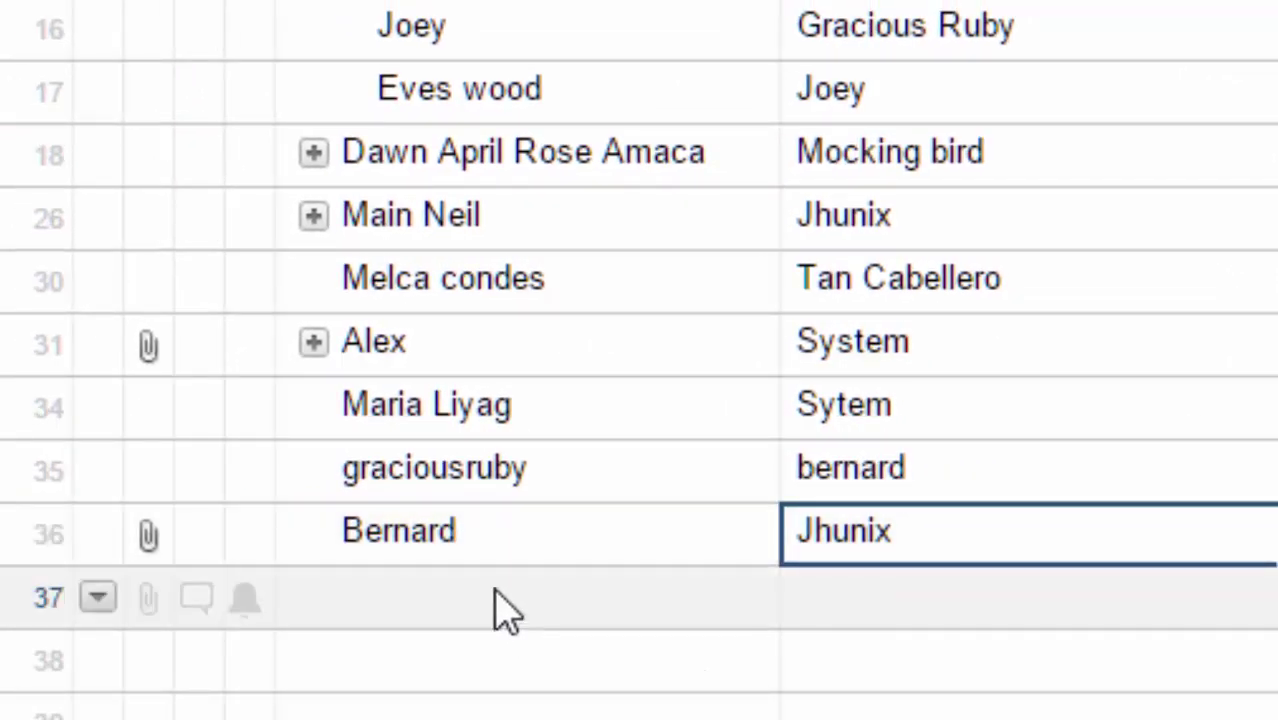
pyautogui.click(410, 540)
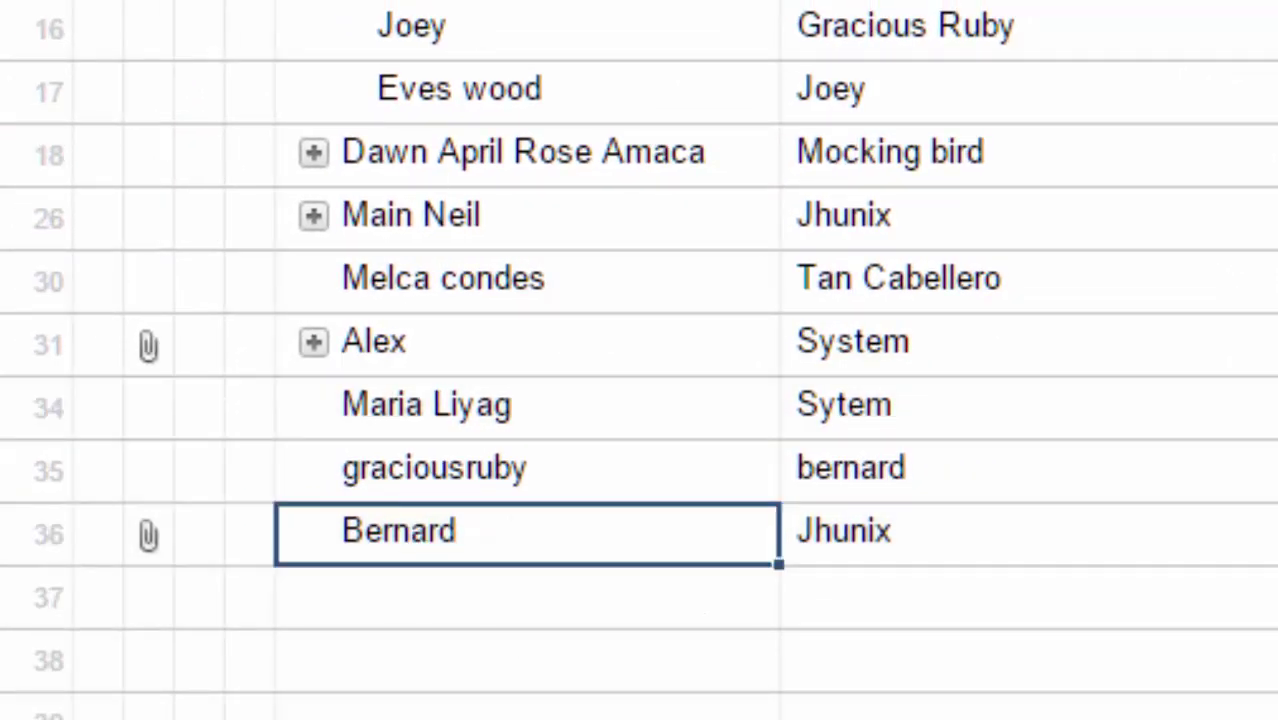
pyautogui.hscroll(8, 700, 360)
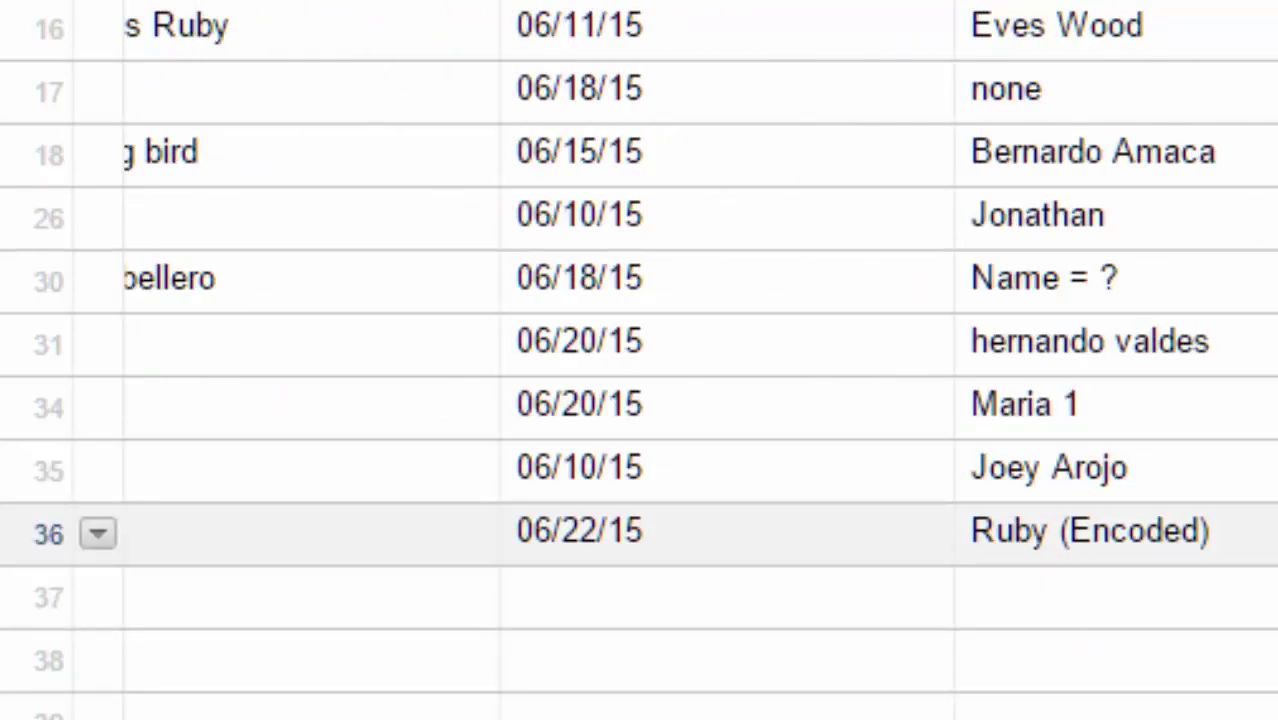
pyautogui.hscroll(-8, 451, 663)
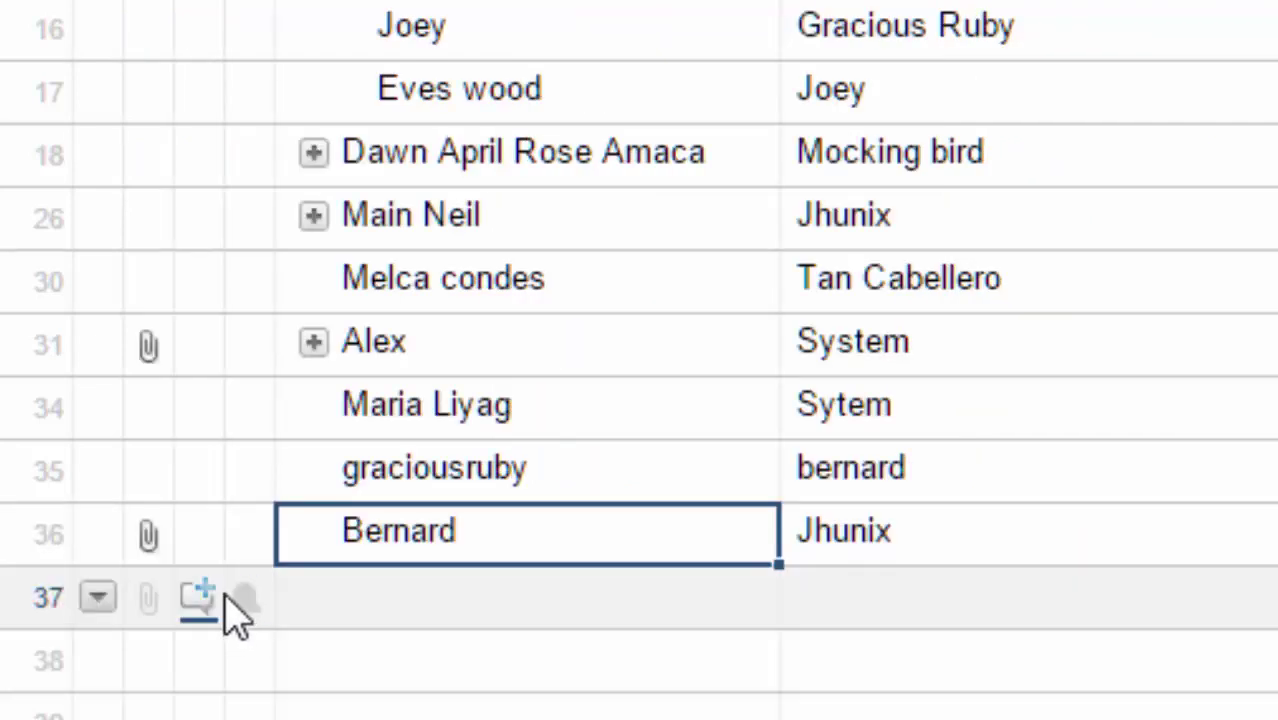
# Preview row 36's attachments bernard structure.jpg and bernard deposit.jpg.
pyautogui.click(149, 535)
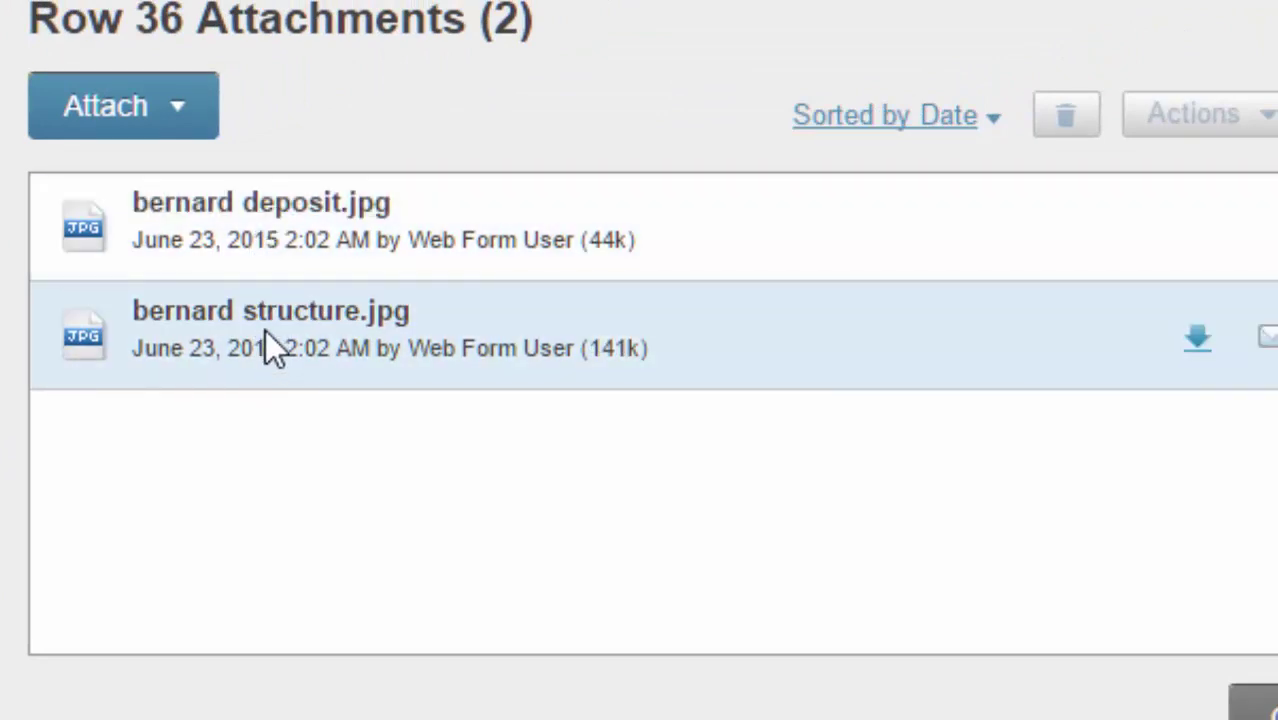
pyautogui.click(265, 330)
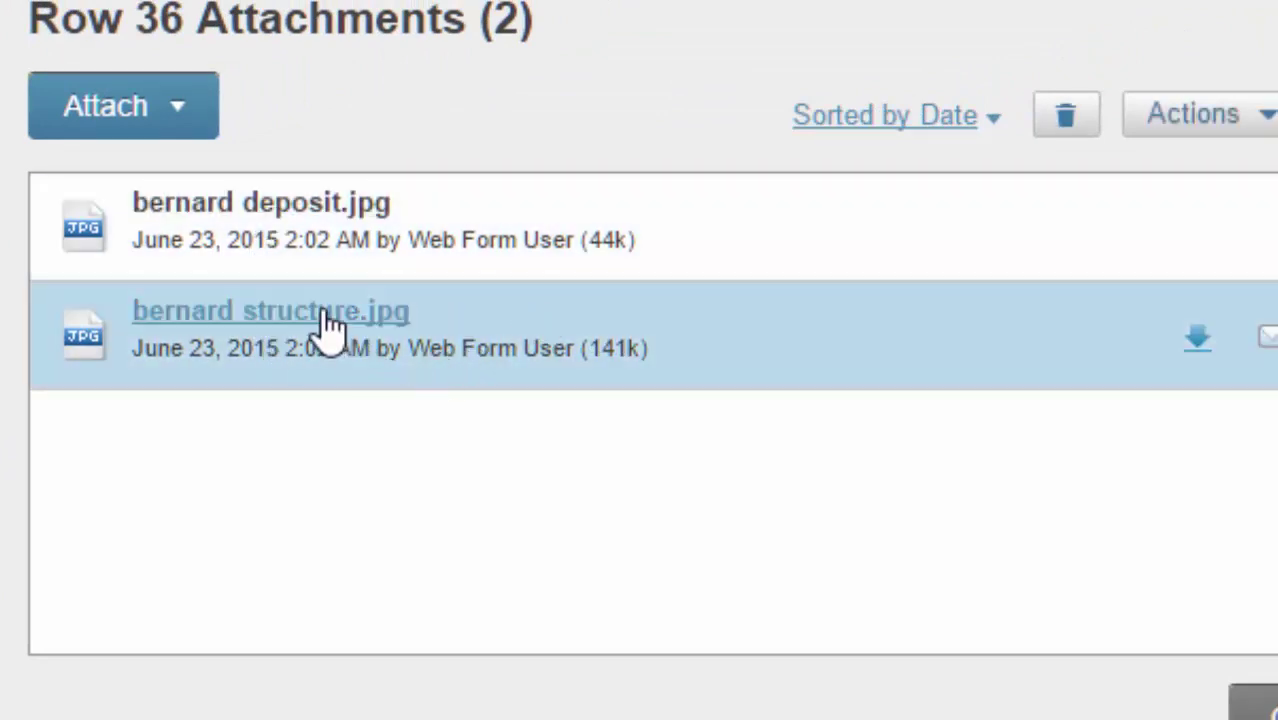
pyautogui.click(322, 313)
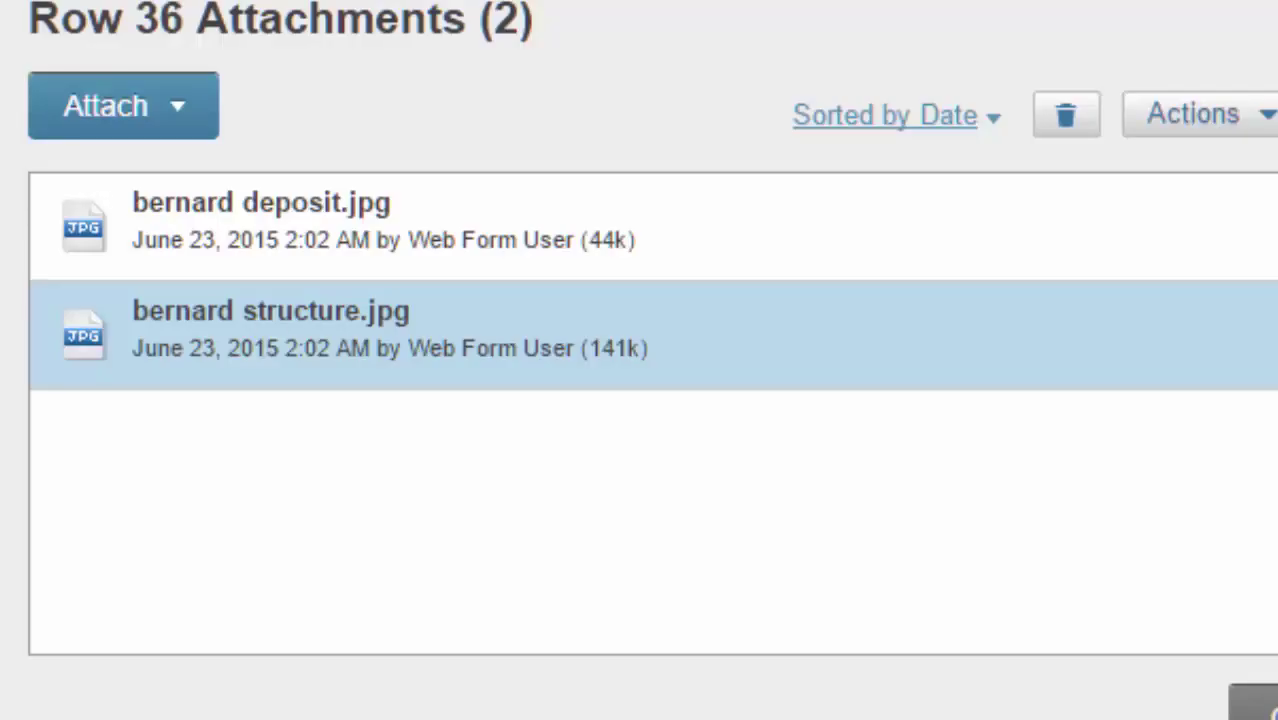
pyautogui.click(202, 222)
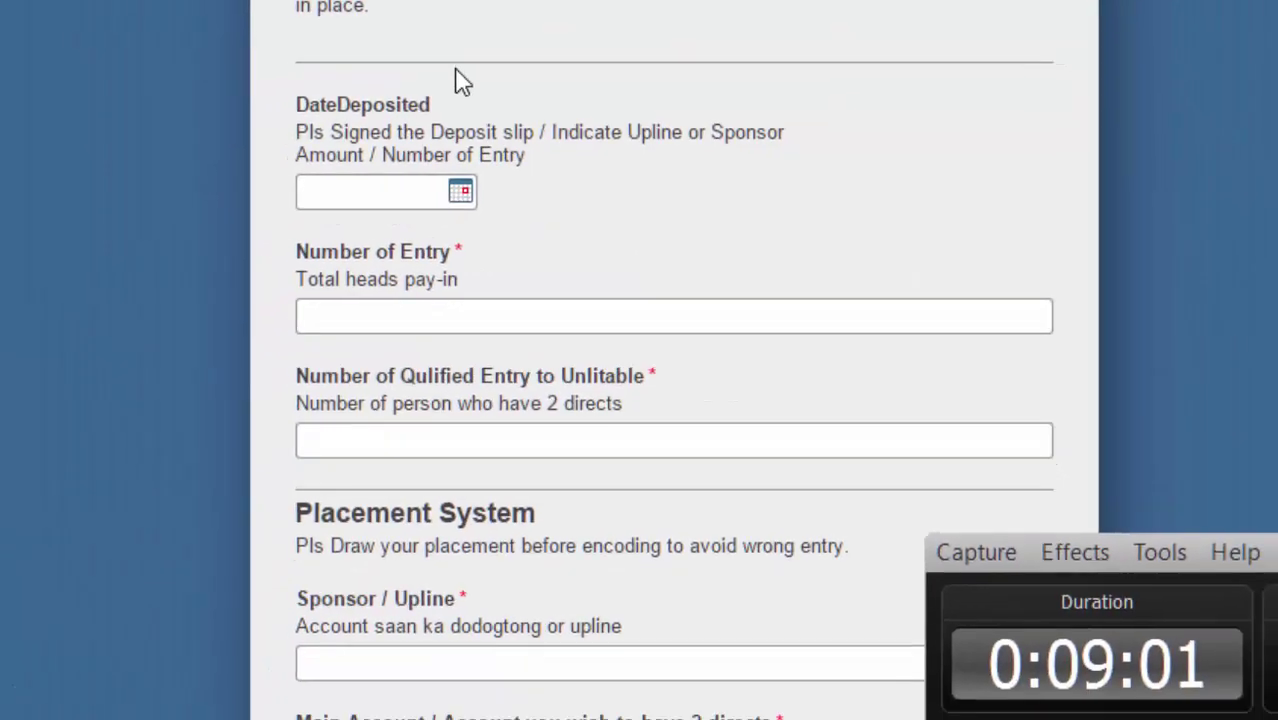
# Set DateDeposited to June 22, Number of Entry to 8 and qualified entries to 4.
pyautogui.click(462, 194)
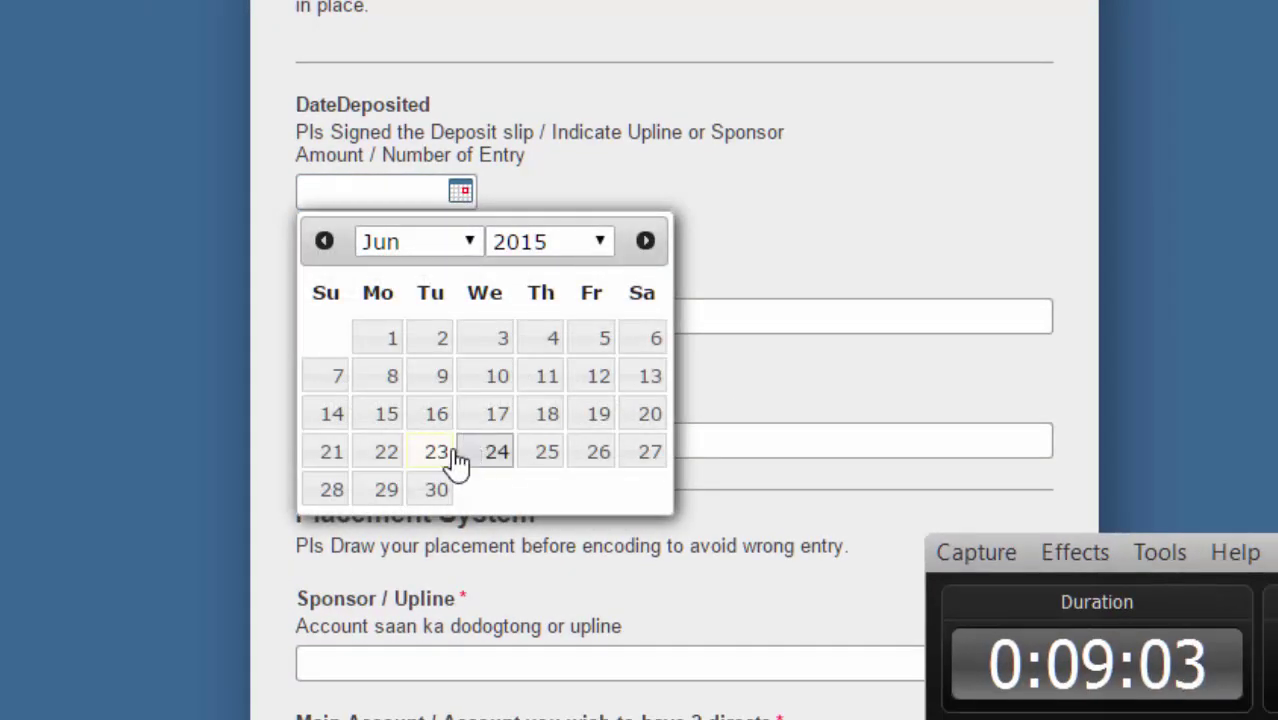
pyautogui.click(380, 461)
pyautogui.click(601, 326)
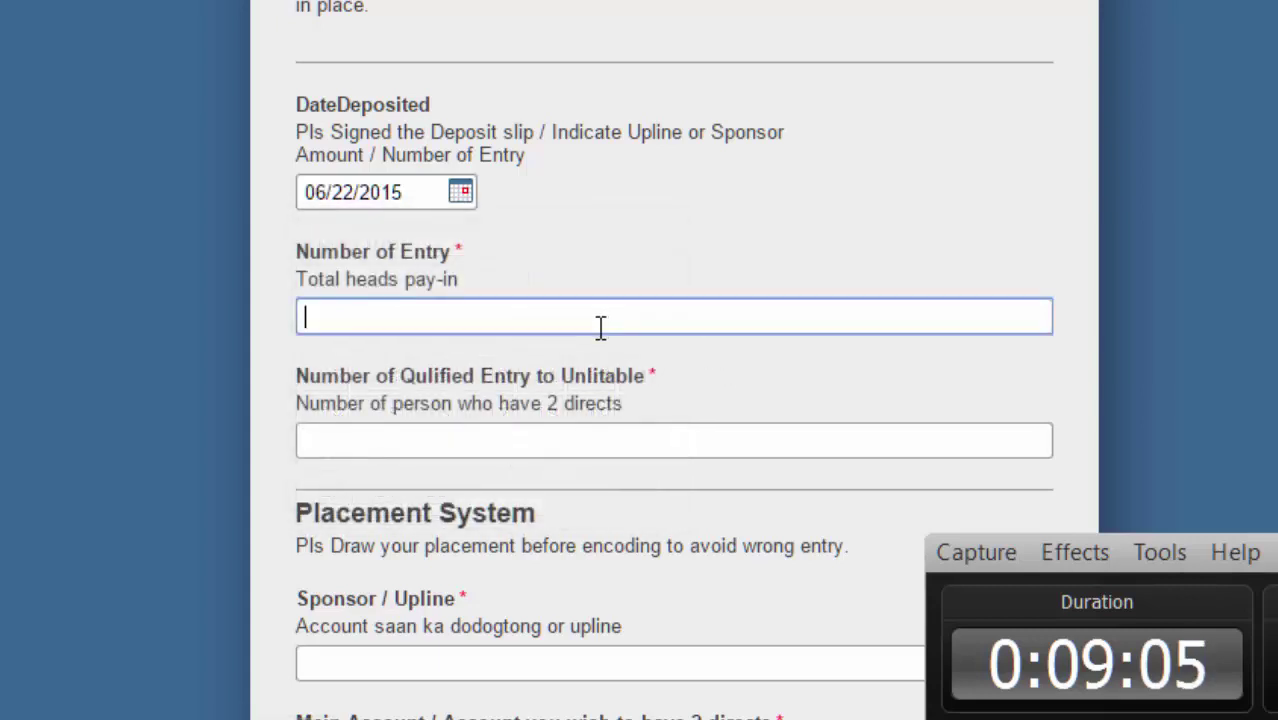
pyautogui.write('8')
pyautogui.click(414, 451)
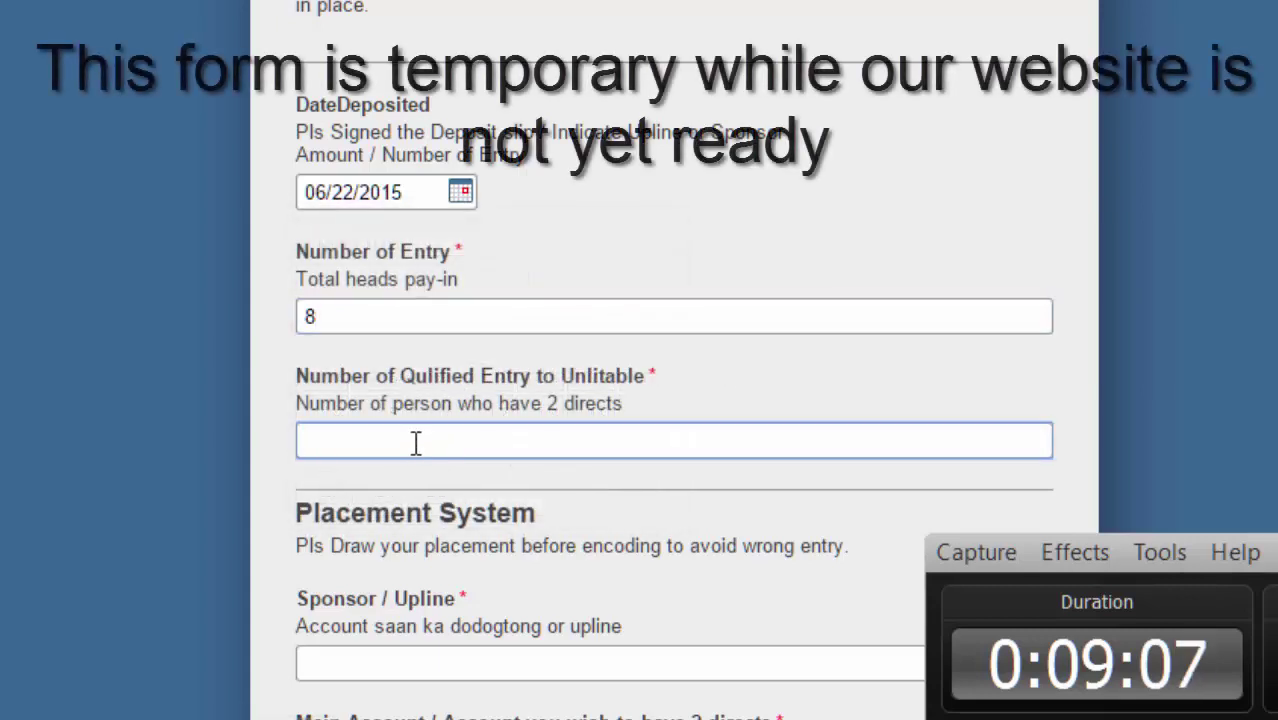
pyautogui.write('4')
pyautogui.scroll(-5, 640, 548)
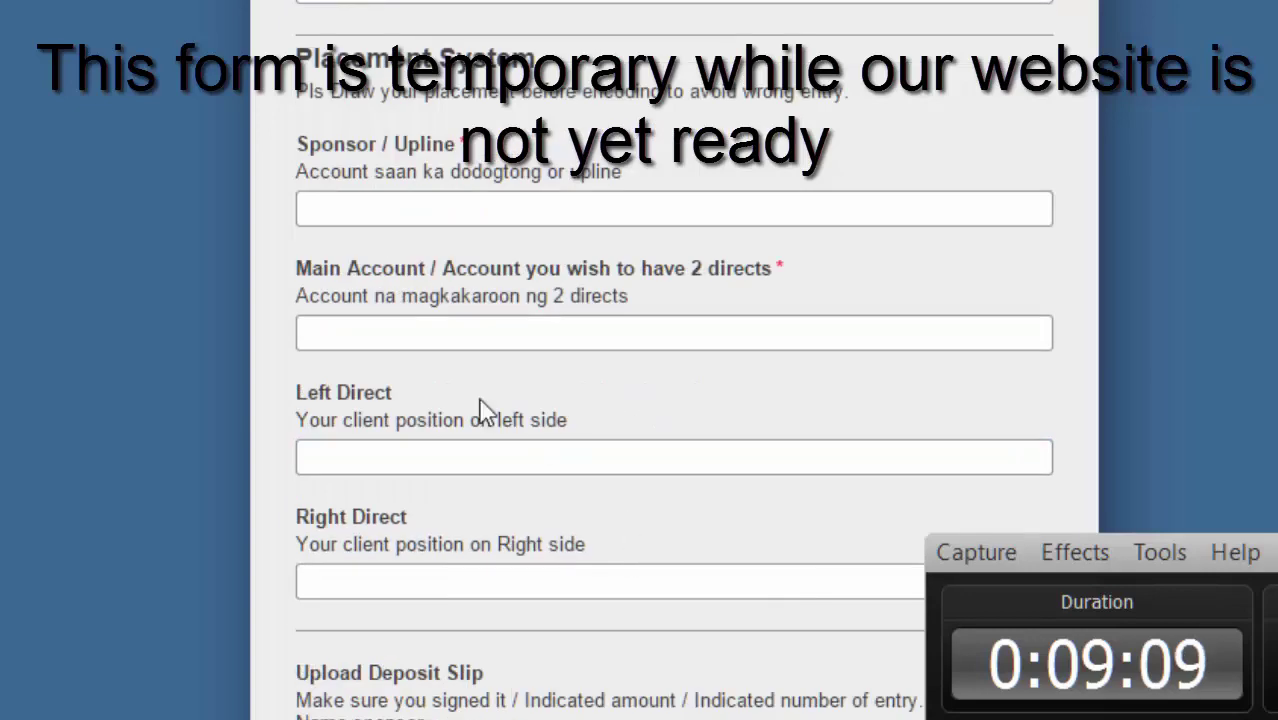
# Fill Sponsor / Upline and Main Account with the second account's names from the placement tree.
pyautogui.click(471, 220)
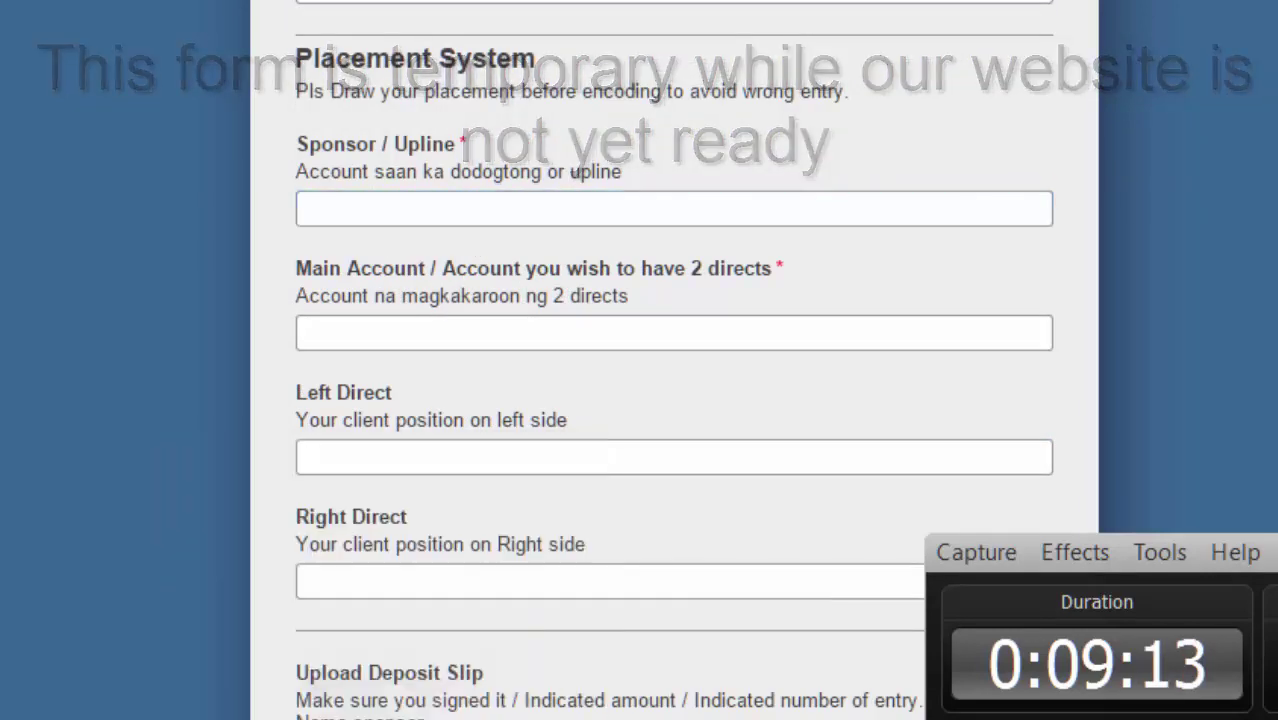
pyautogui.hotkey('alt', 'Tab')
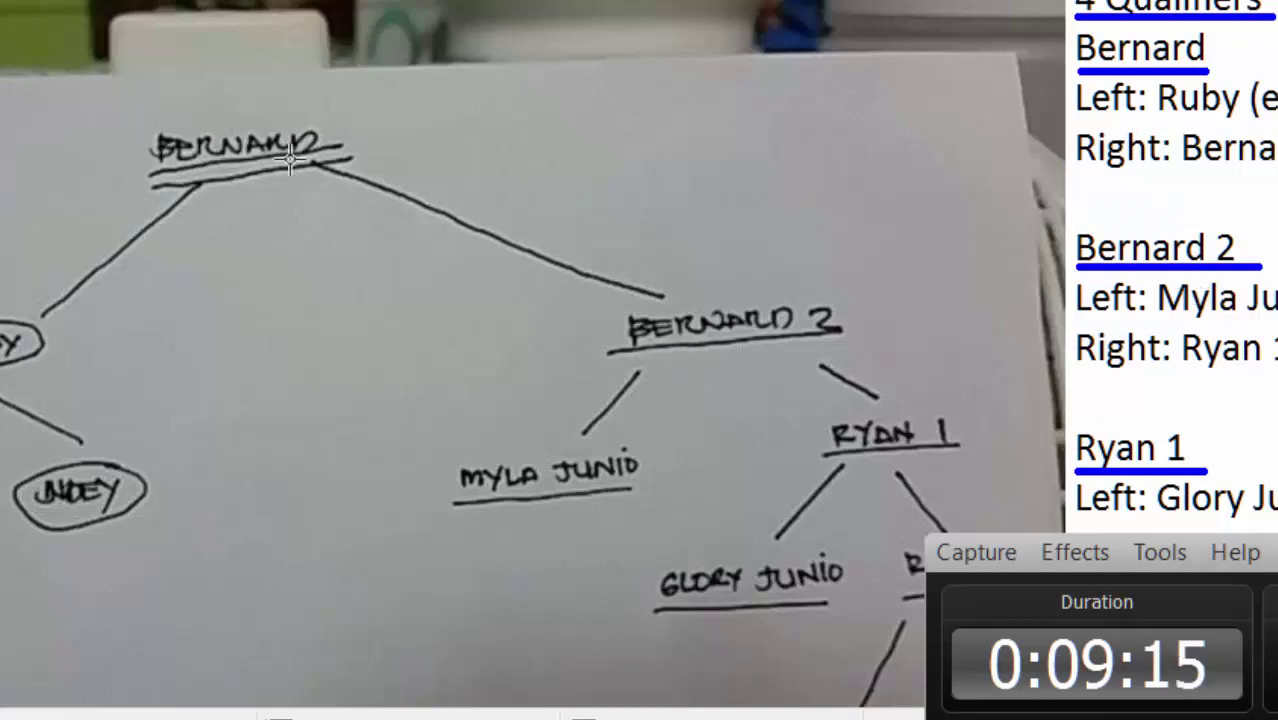
pyautogui.hotkey('alt', 'Tab')
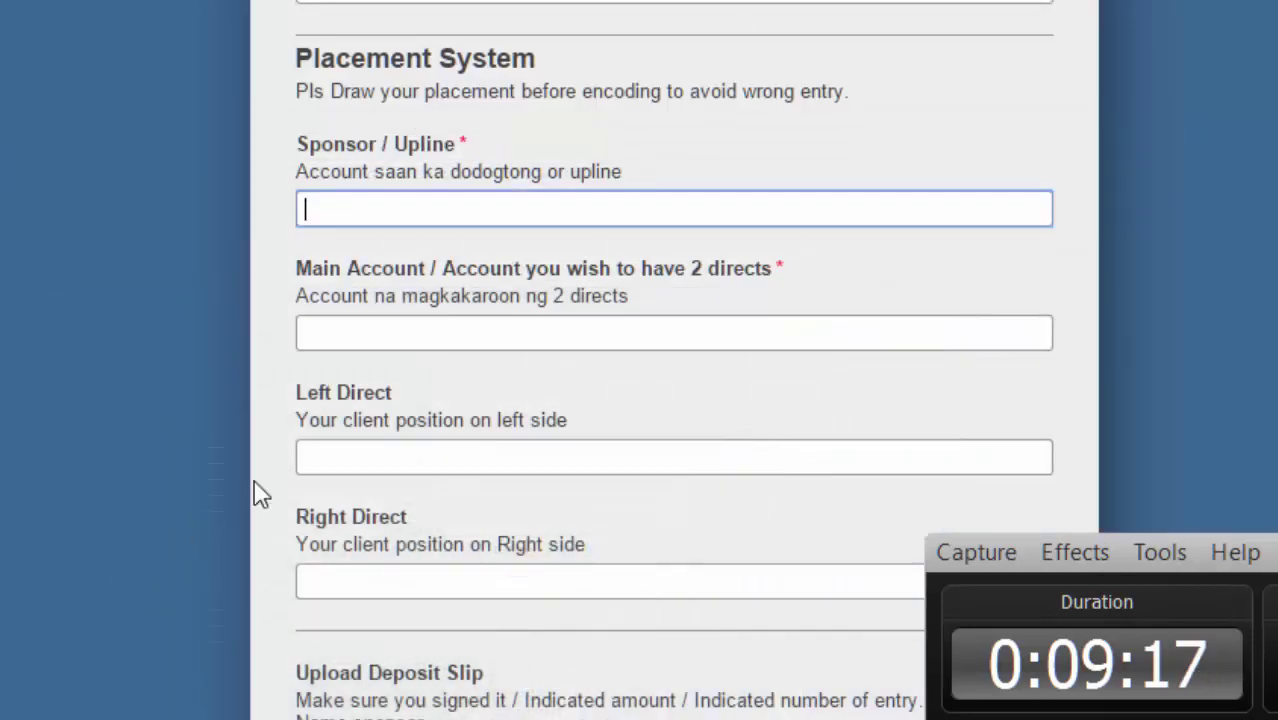
pyautogui.write('Ber')
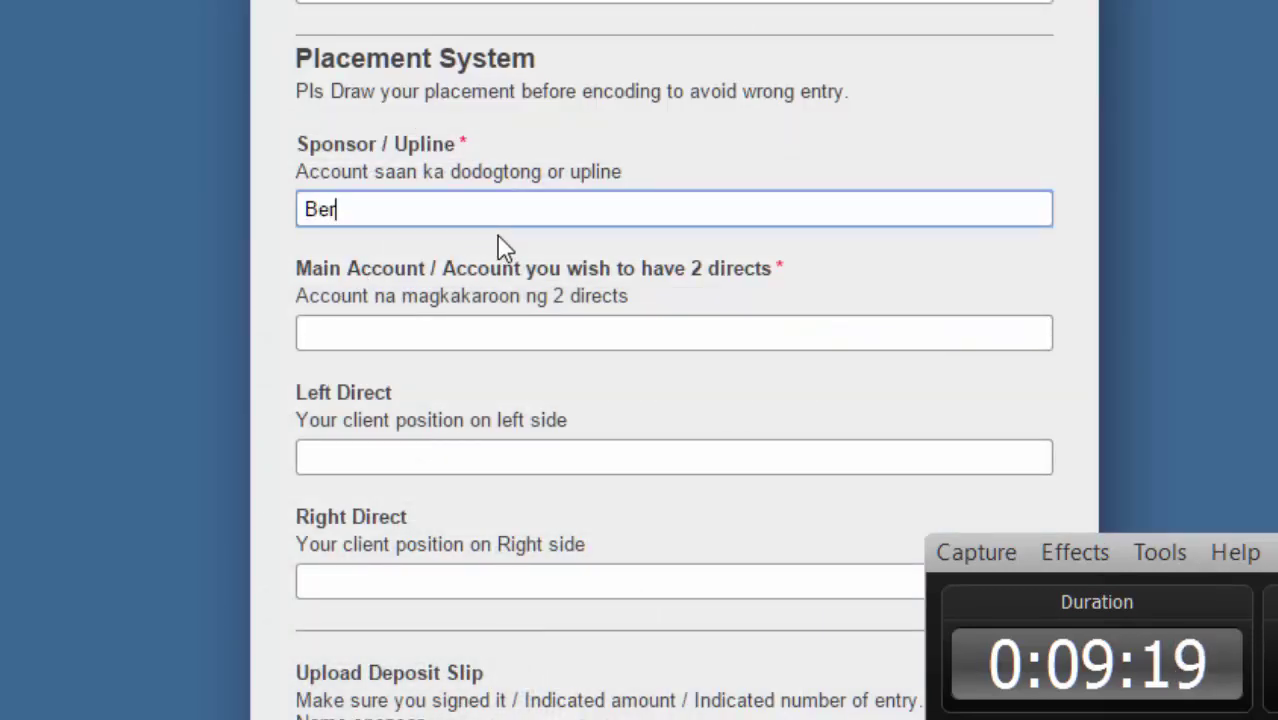
pyautogui.write('nard')
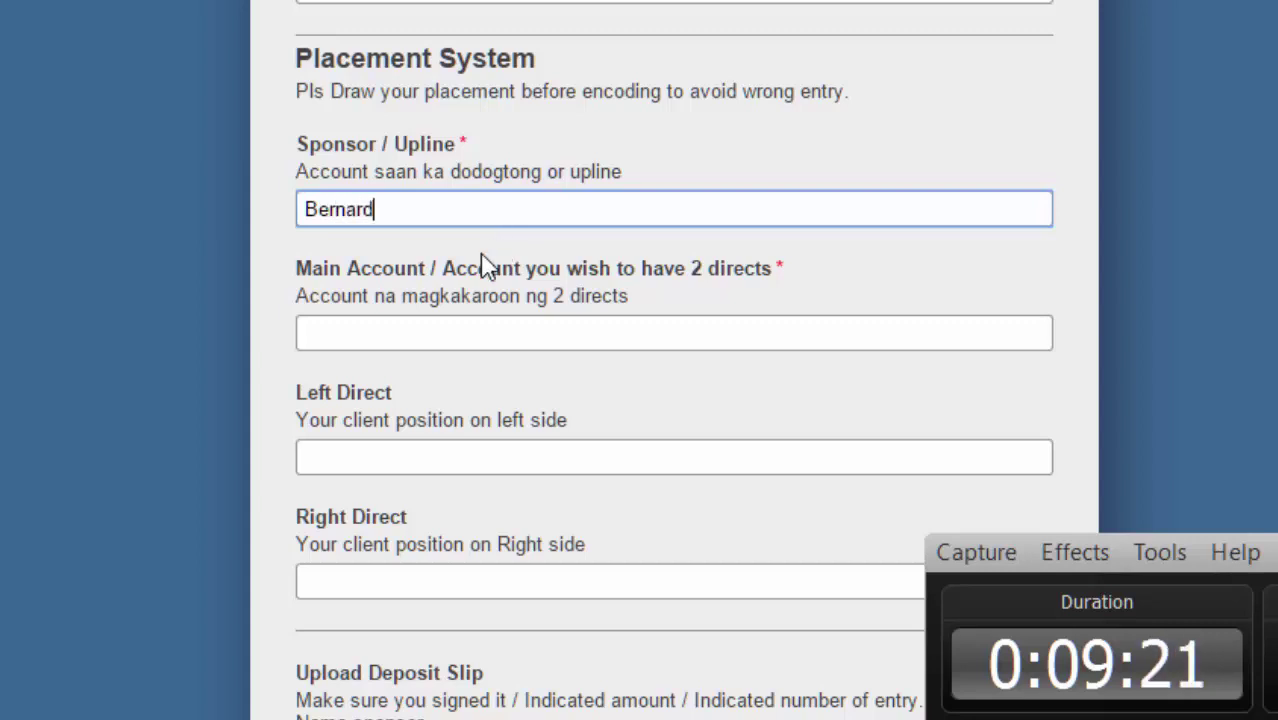
pyautogui.click(387, 335)
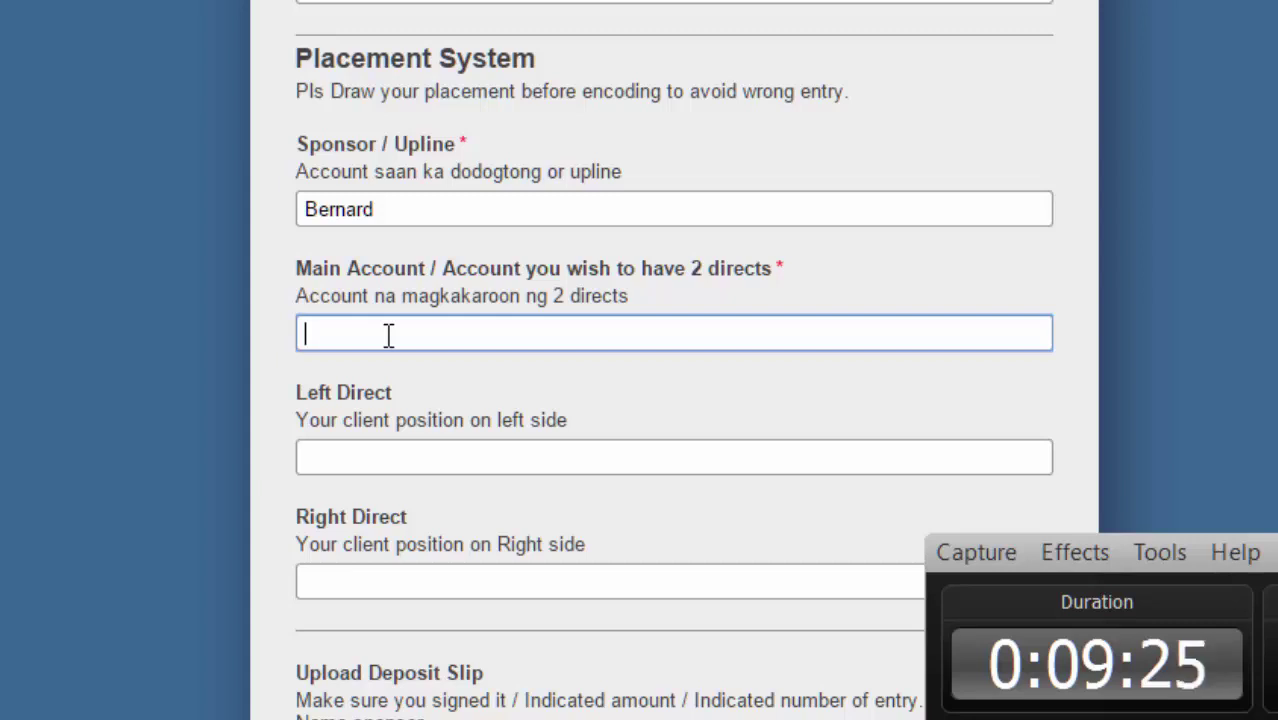
pyautogui.write('Ber')
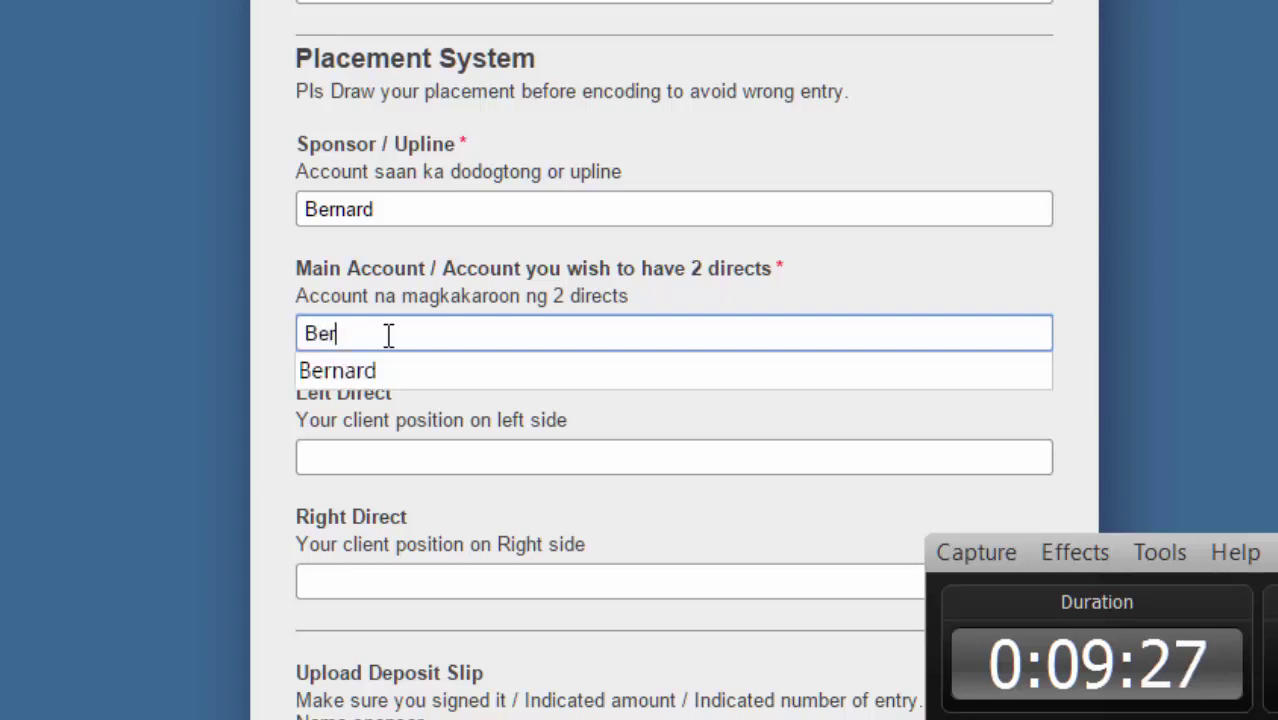
pyautogui.write('nard 2')
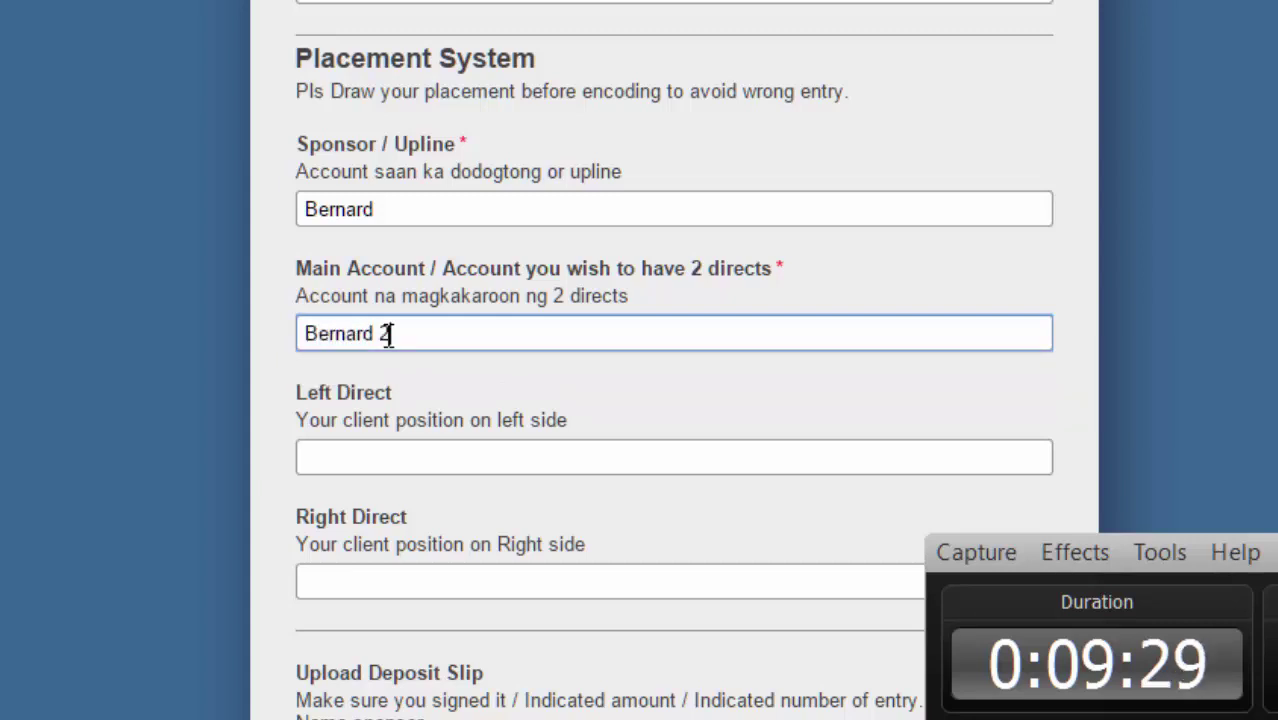
# Enter the Left Direct and Right Direct names taken from the placement tree photo.
pyautogui.click(364, 460)
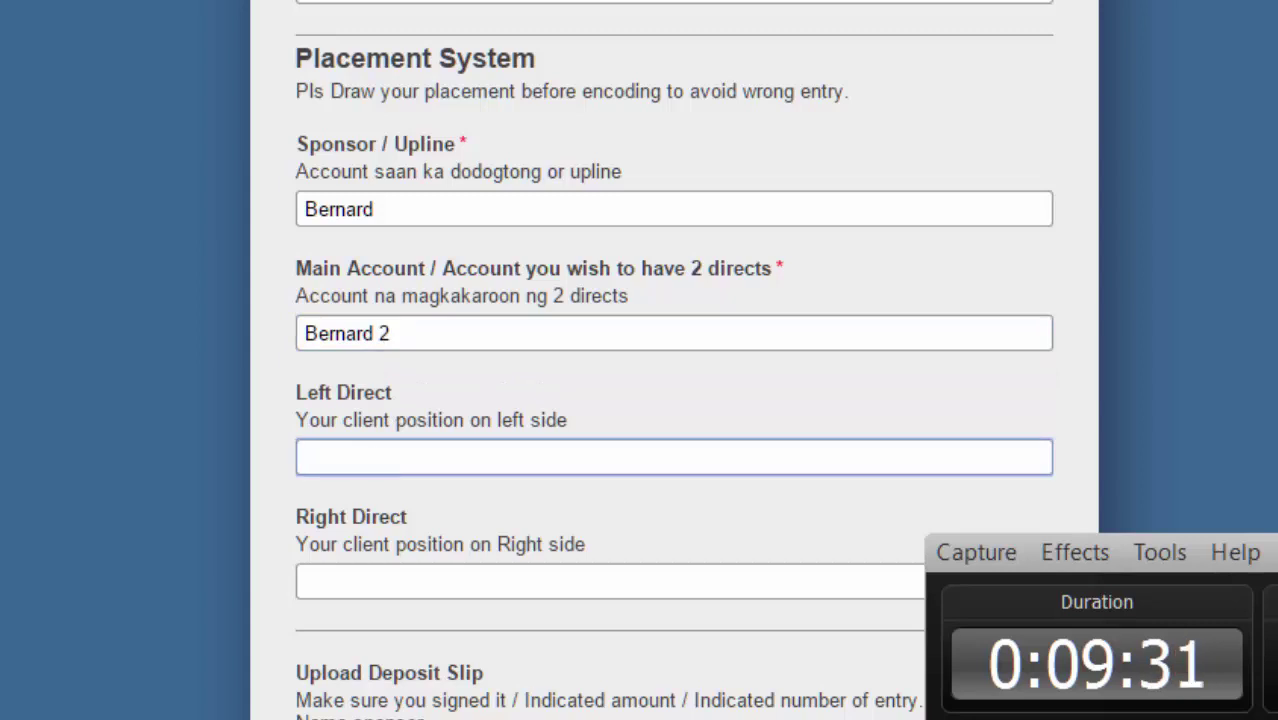
pyautogui.hotkey('alt', 'Tab')
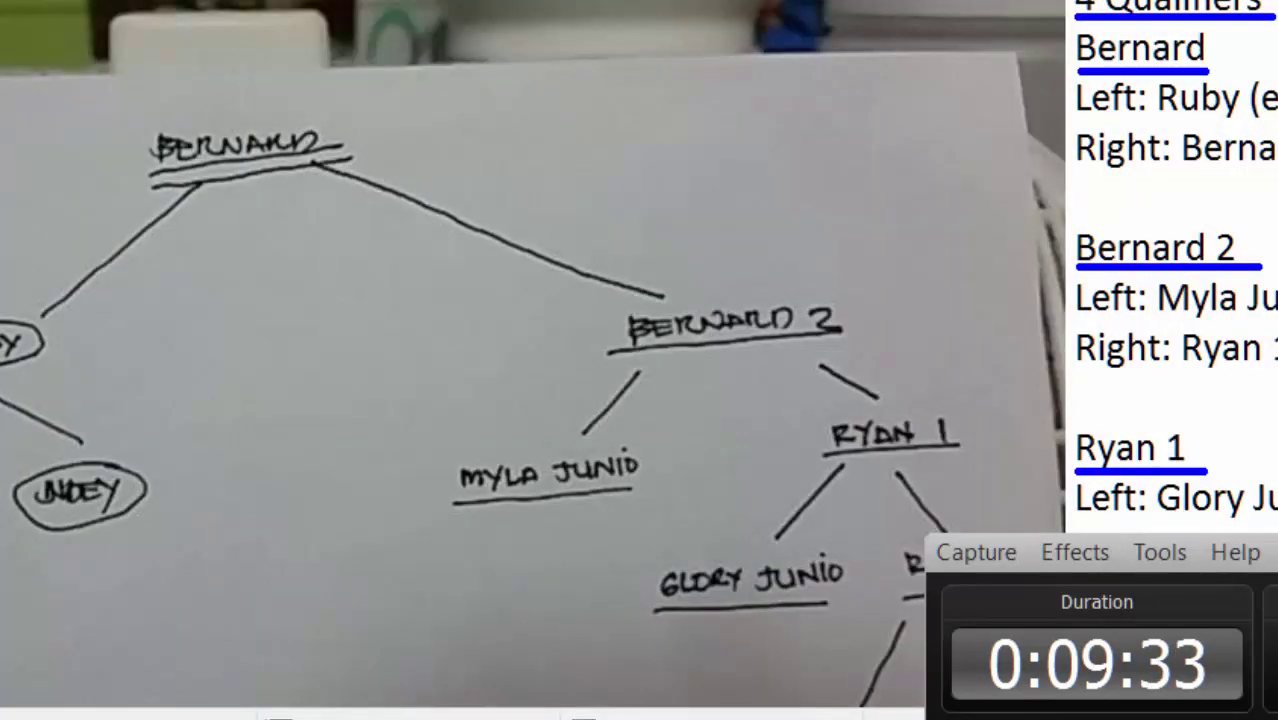
pyautogui.hotkey('alt', 'Tab')
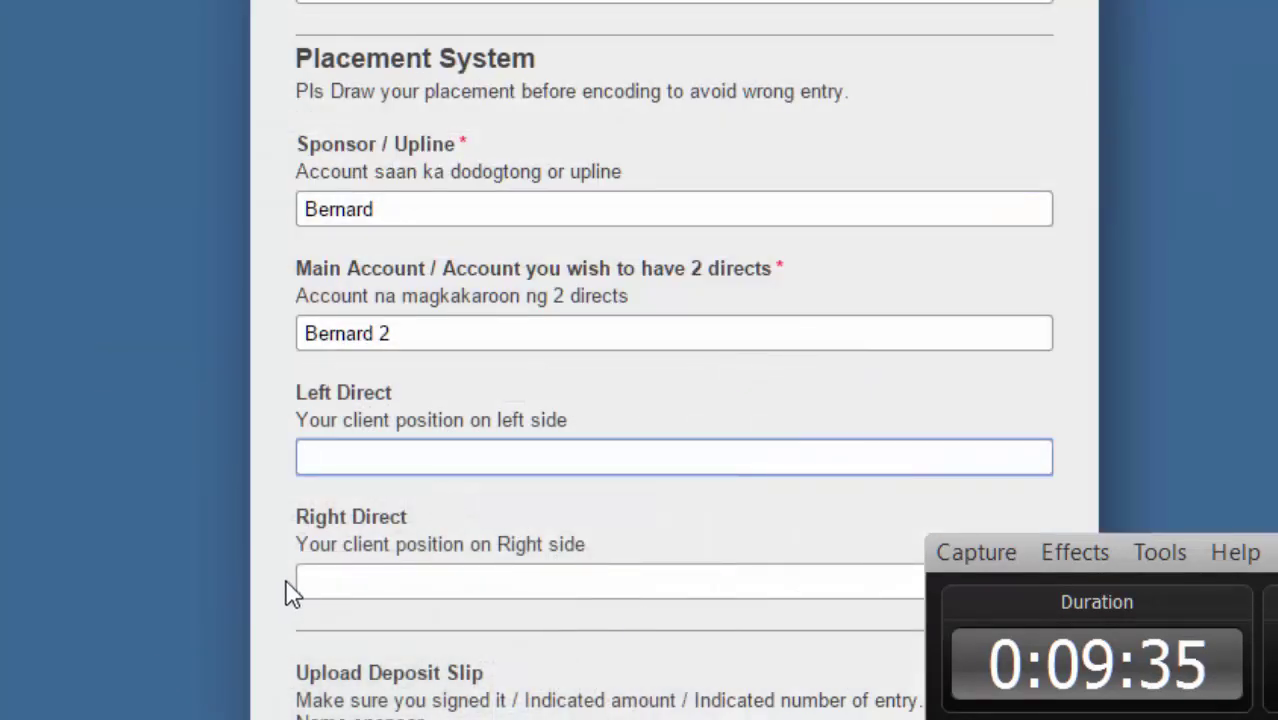
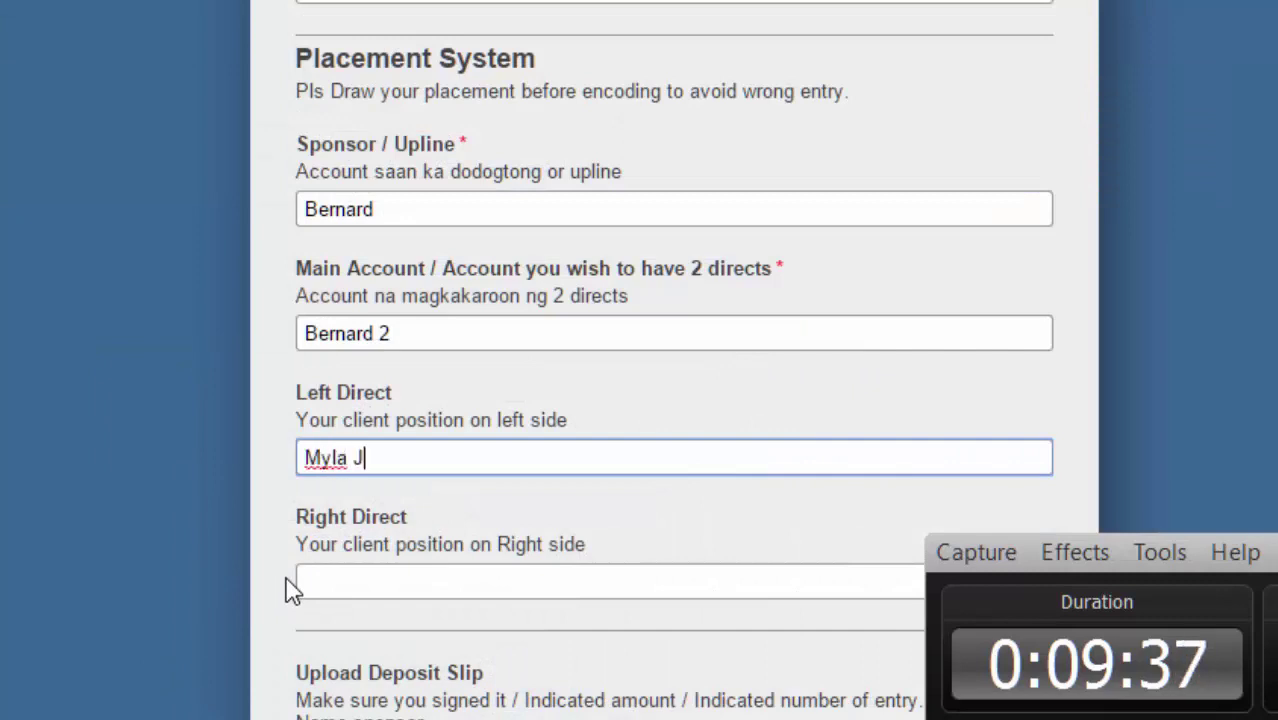
pyautogui.click(348, 575)
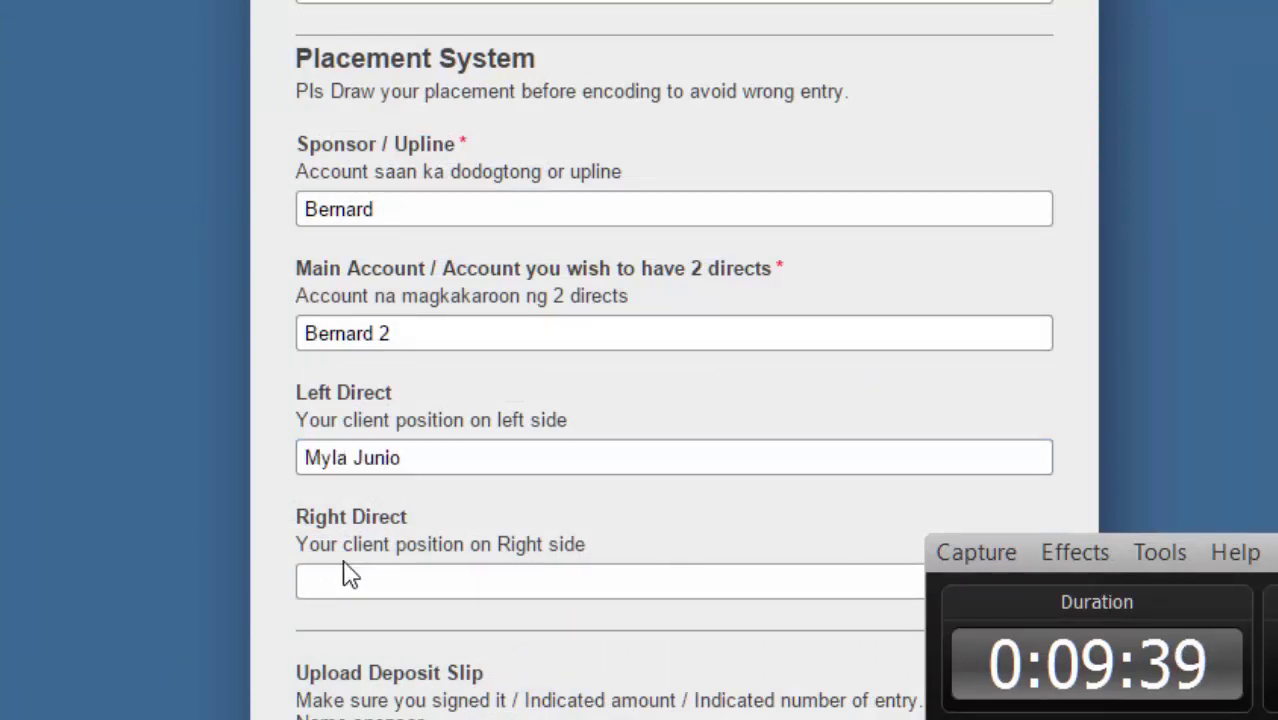
pyautogui.click(347, 582)
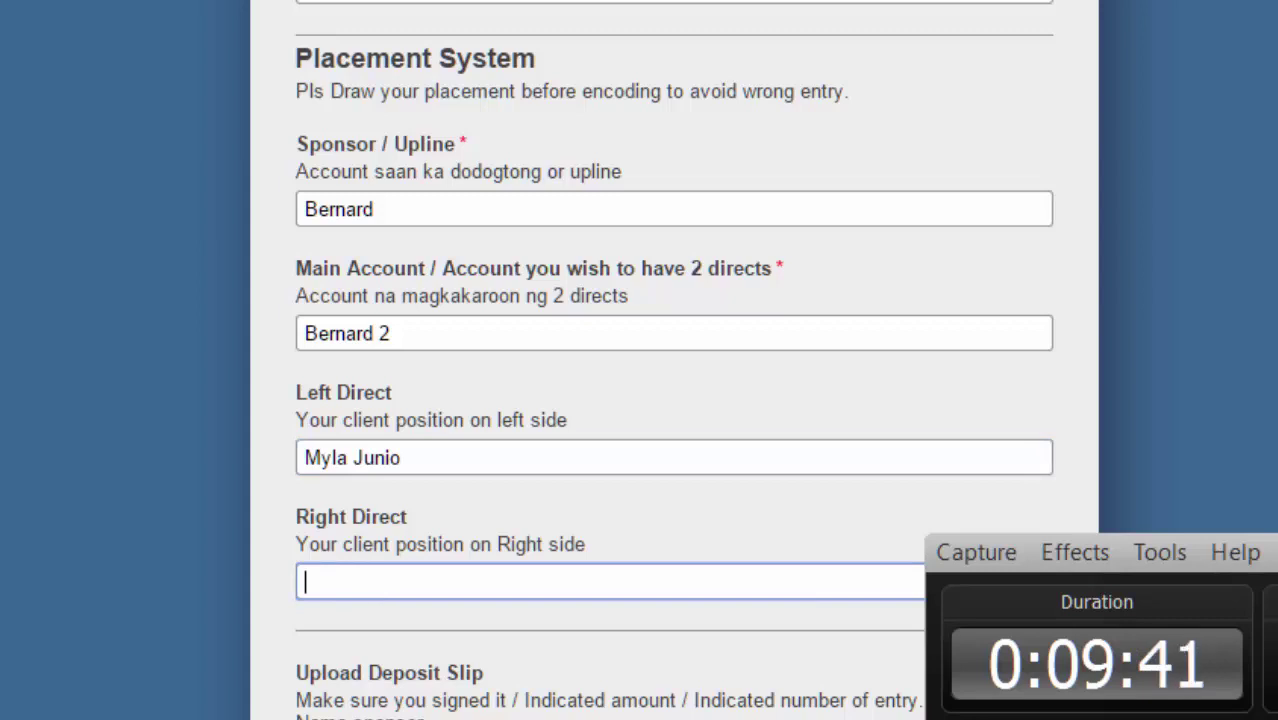
pyautogui.hotkey('alt', 'Tab')
pyautogui.hotkey('alt', 'Tab')
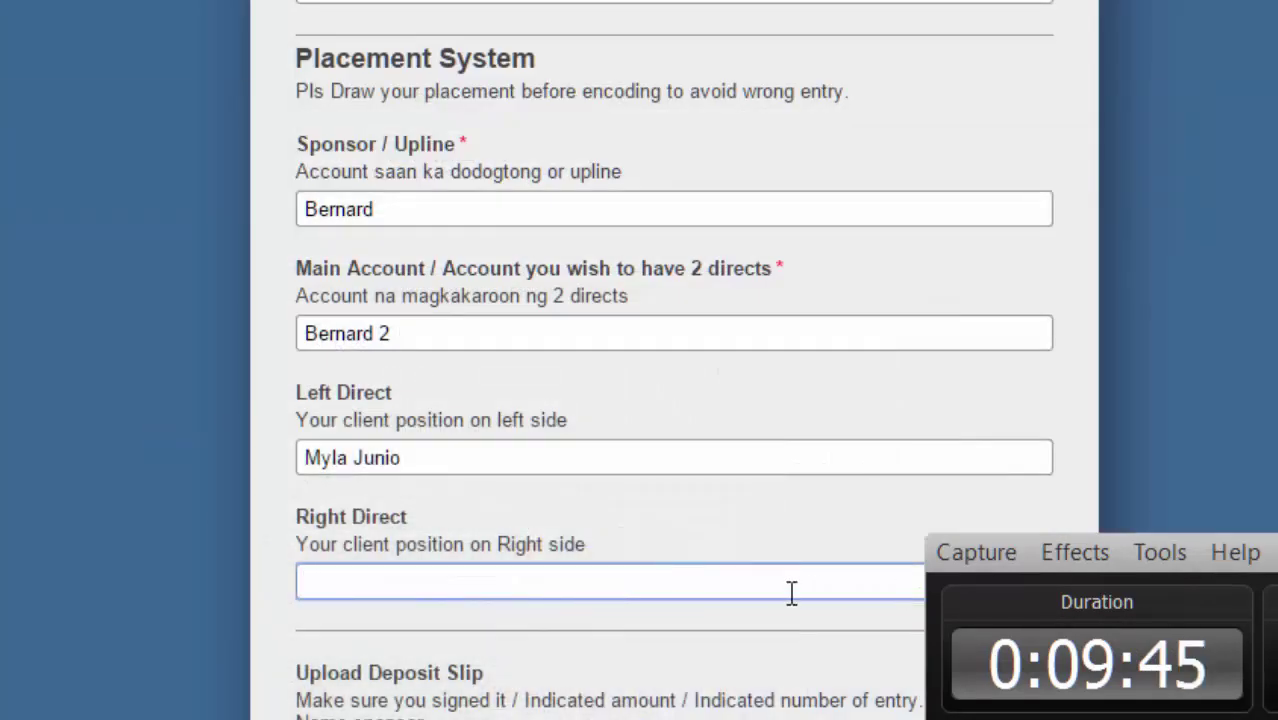
pyautogui.hotkey('alt', 'Tab')
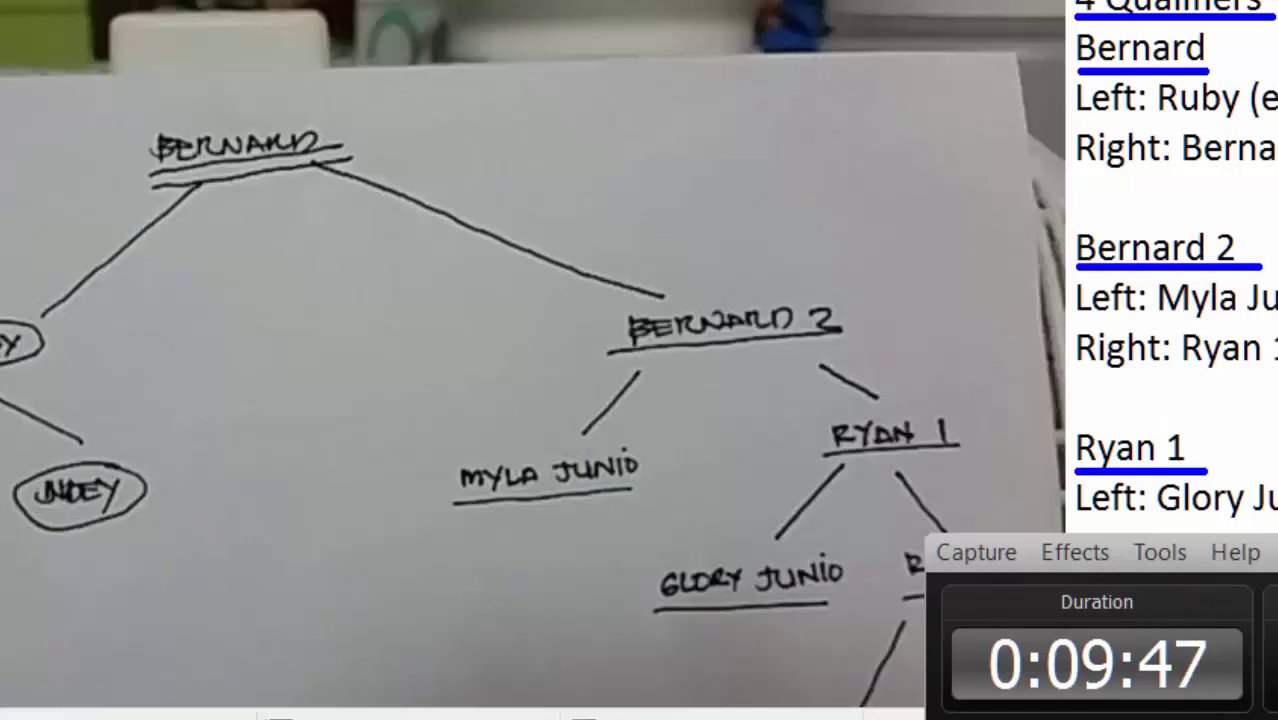
pyautogui.hotkey('alt', 'Tab')
pyautogui.write('Rya')
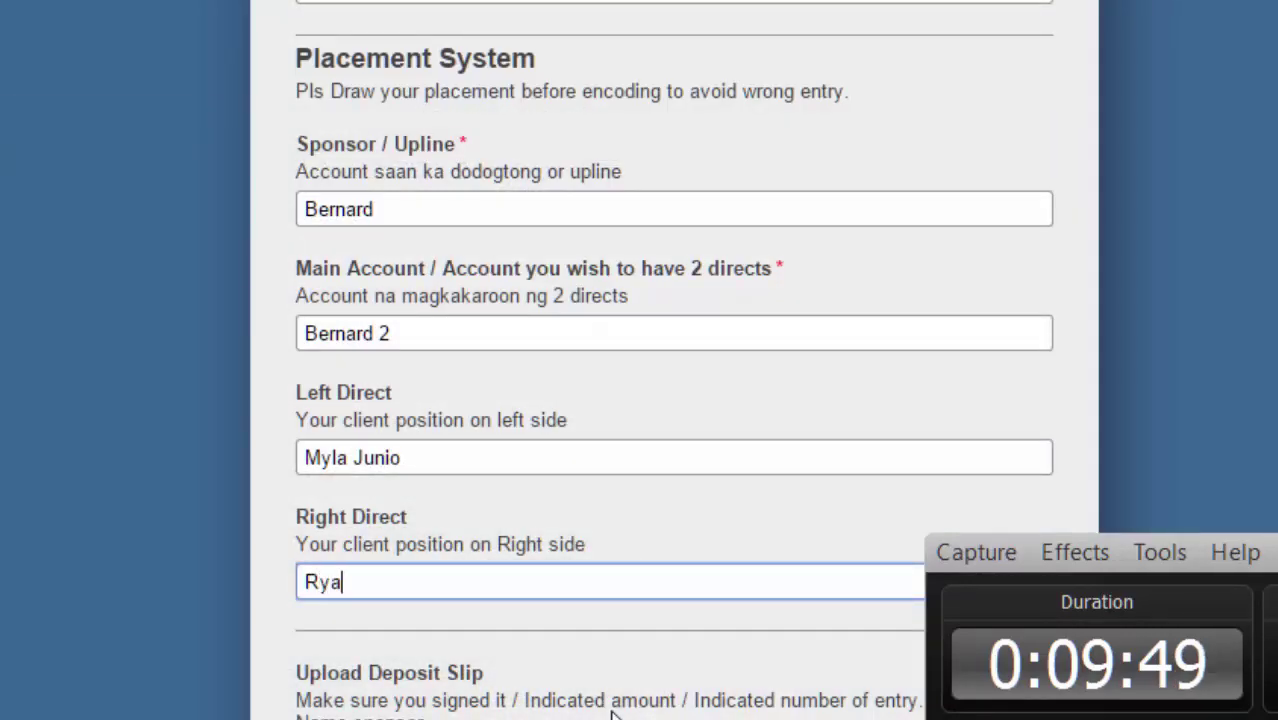
pyautogui.write('n 1')
pyautogui.scroll(-5, 634, 234)
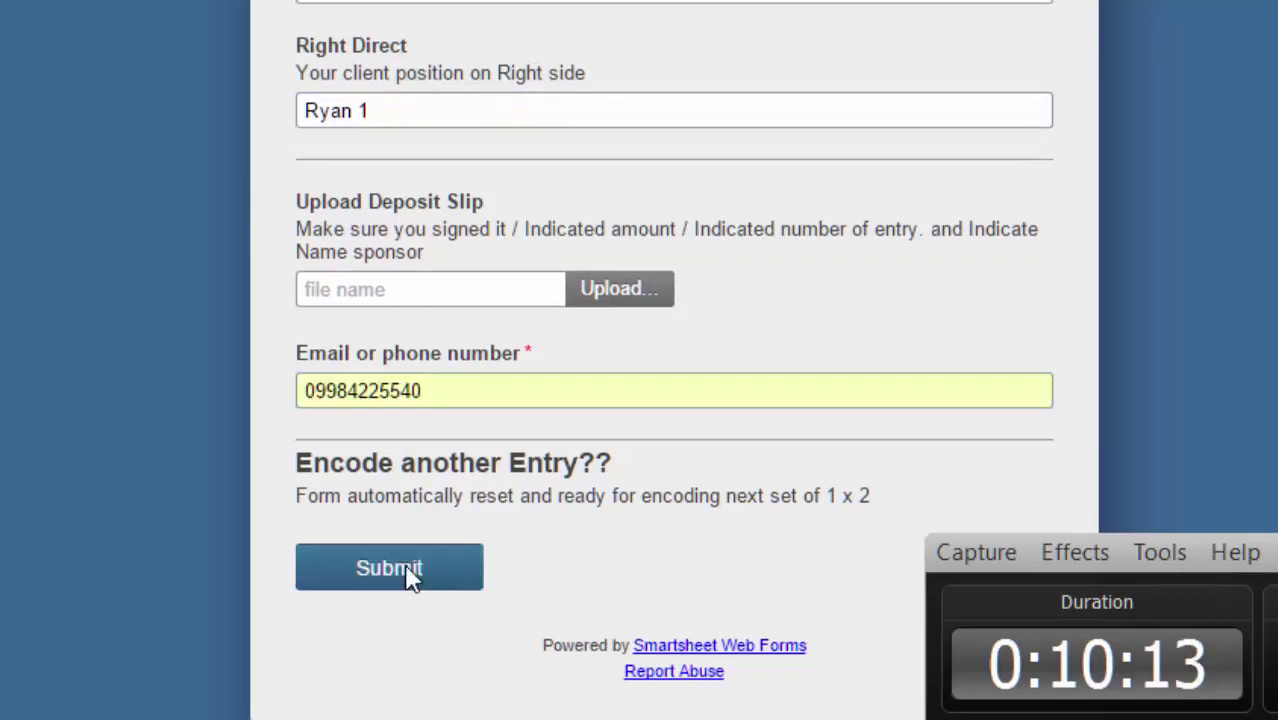
# Submit the second registration form and confirm it appears as row 37, dated 06/22/15.
pyautogui.click(389, 567)
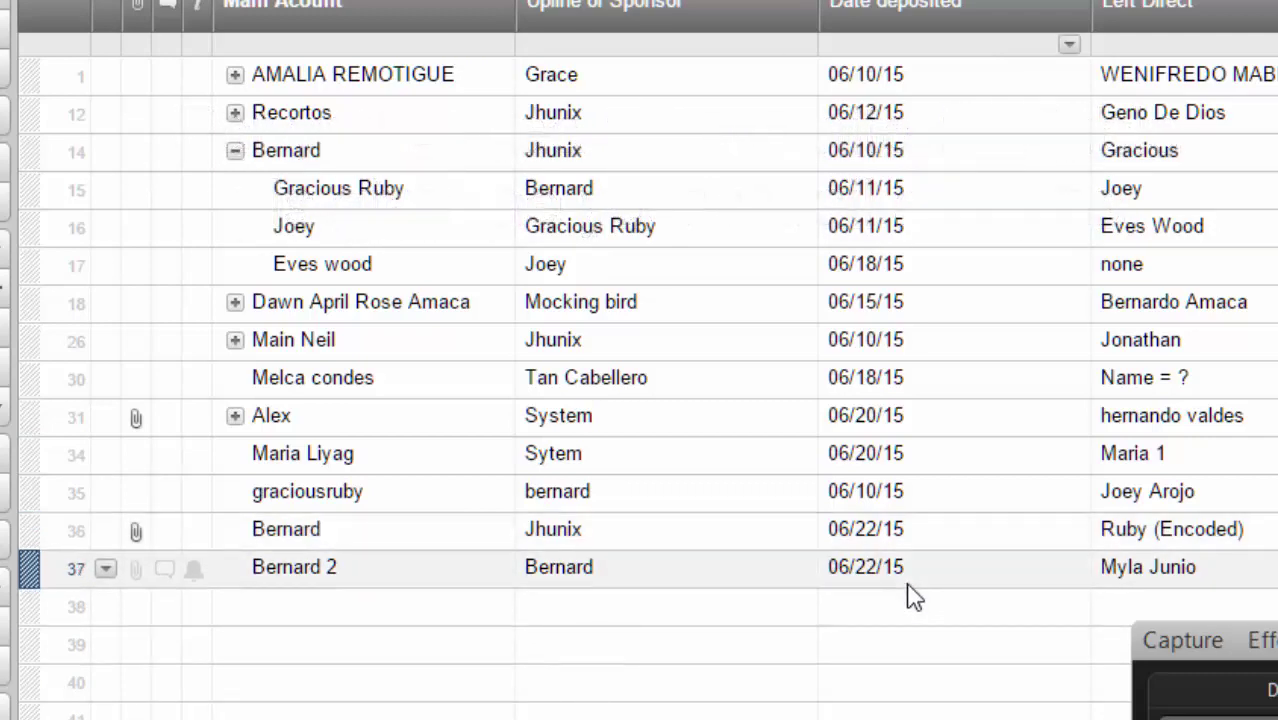
pyautogui.hscroll(4, 1088, 684)
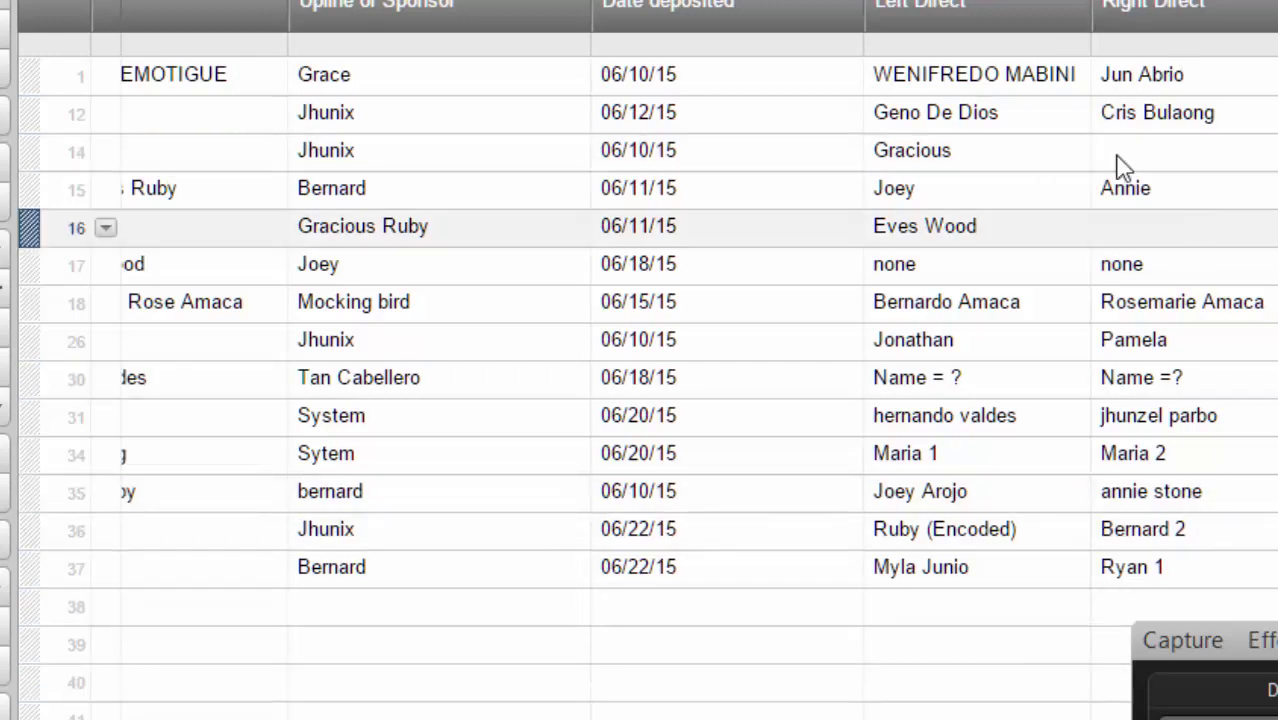
pyautogui.hscroll(4, 694, 350)
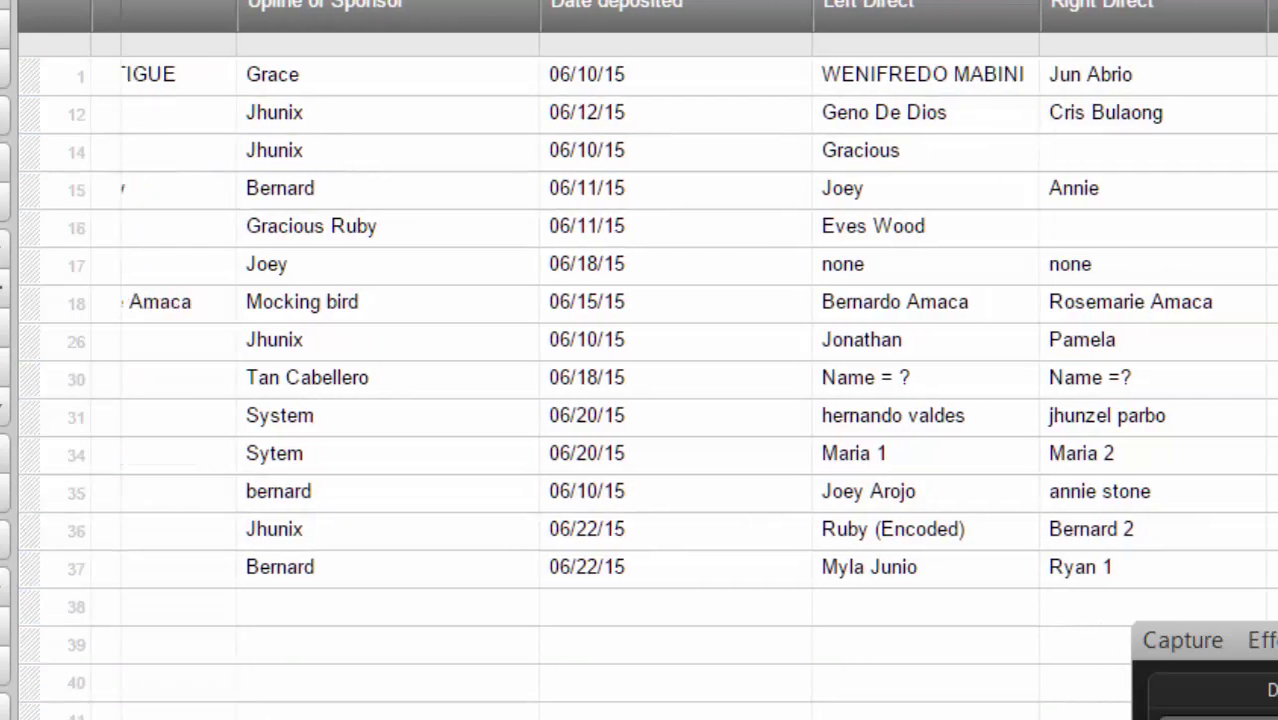